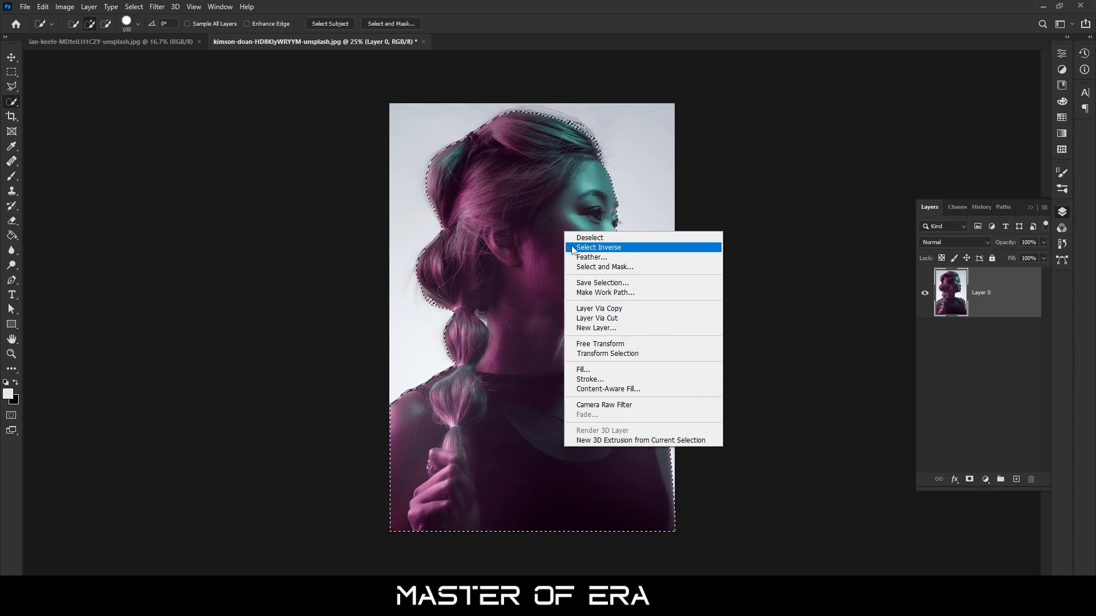
Invert the selection around the woman, delete the portrait's background, and deselect
click(598, 247)
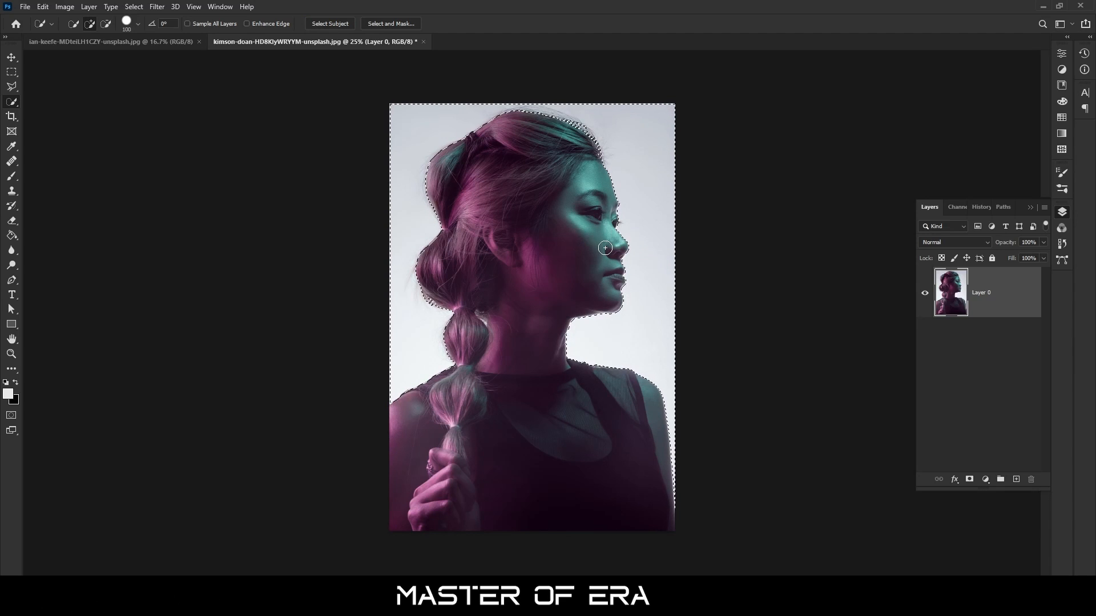
key(Delete)
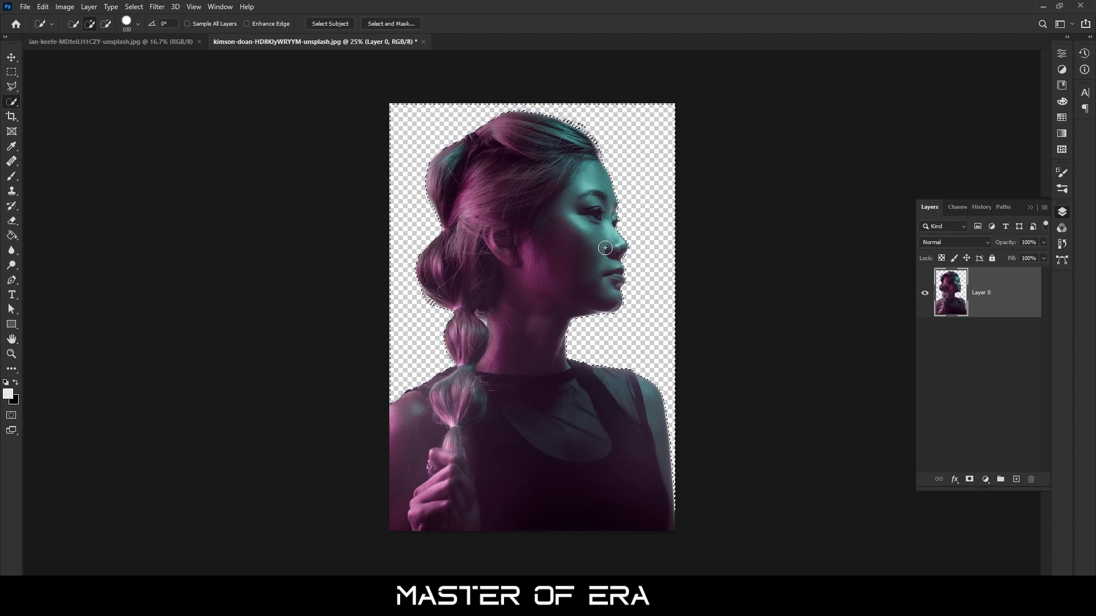
key(ctrl+d)
key(v)
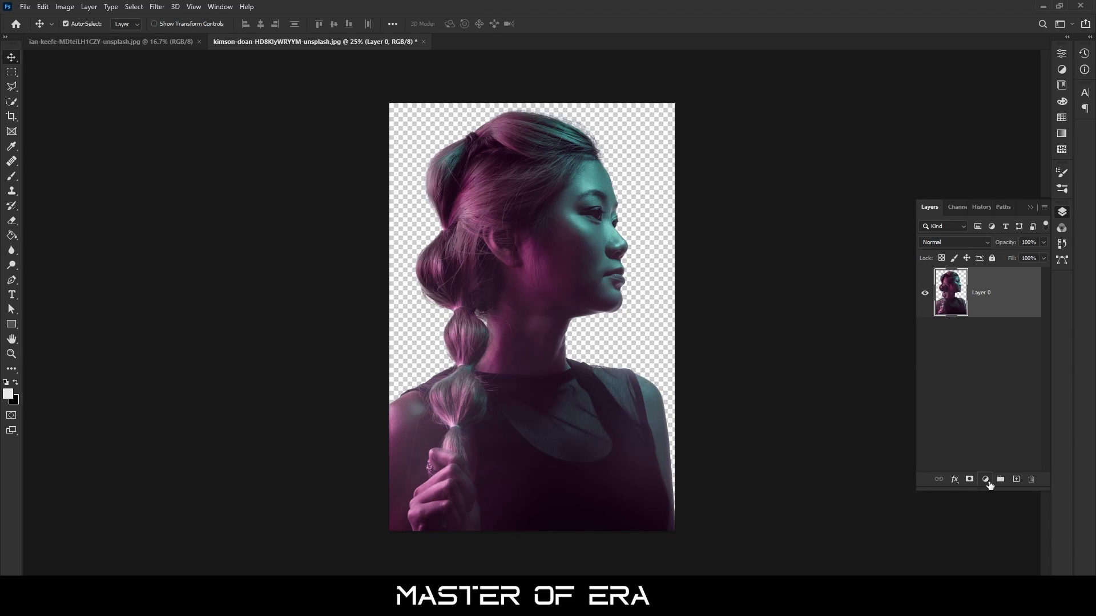
Add a white (ffffff) Solid Color fill layer and place it beneath the woman's cut-out layer
click(987, 481)
click(996, 281)
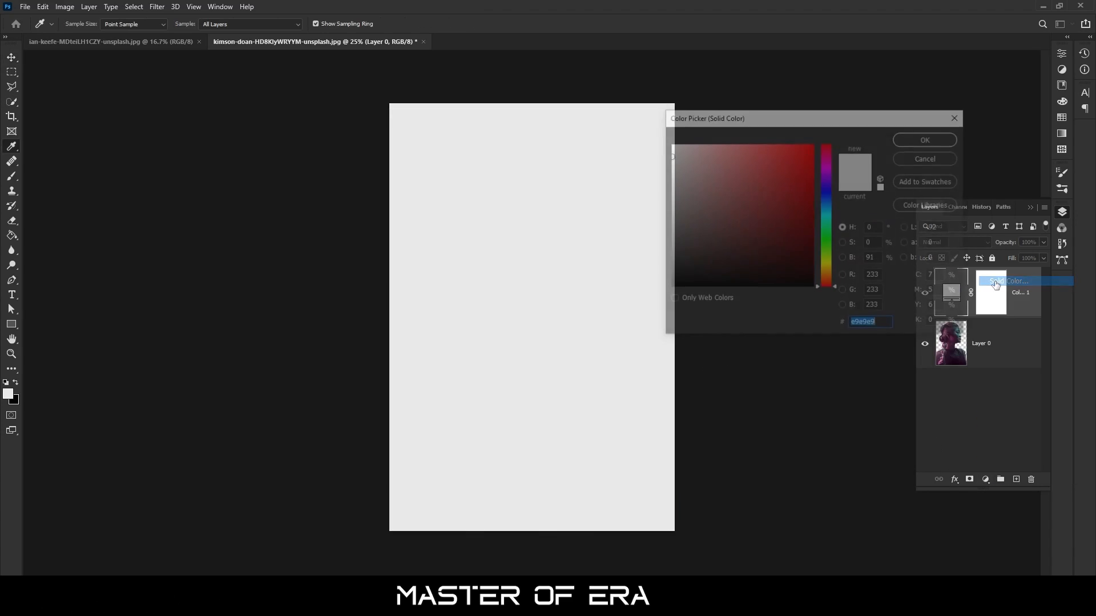
drag(714, 246, 669, 144)
click(929, 138)
drag(950, 293, 949, 350)
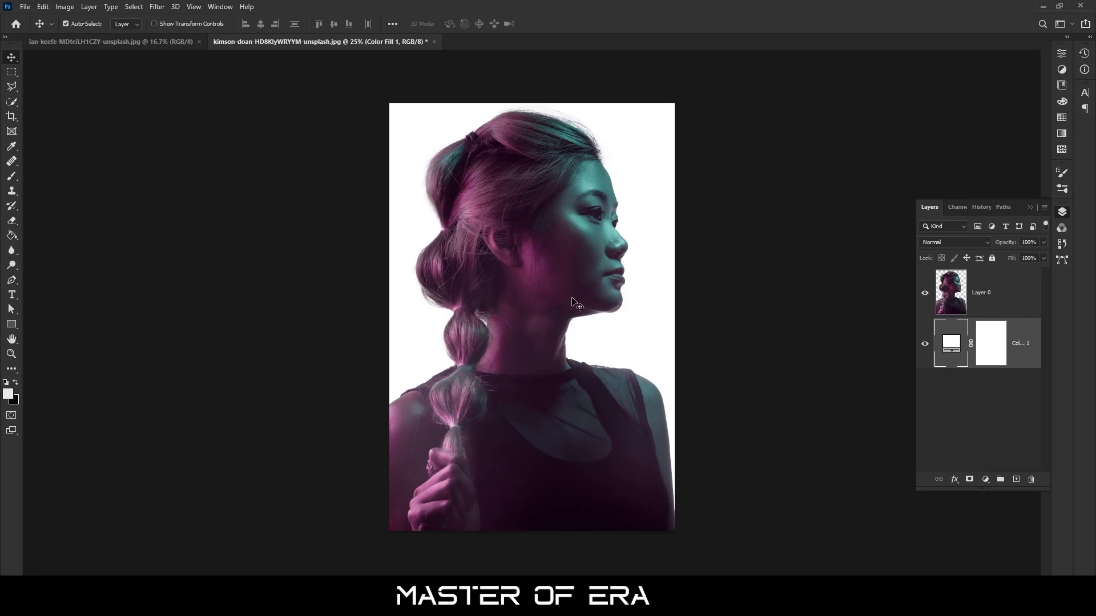
Unlock the forest photo's background, bring it into the portrait document, and place it as the topmost layer
click(170, 43)
click(1027, 286)
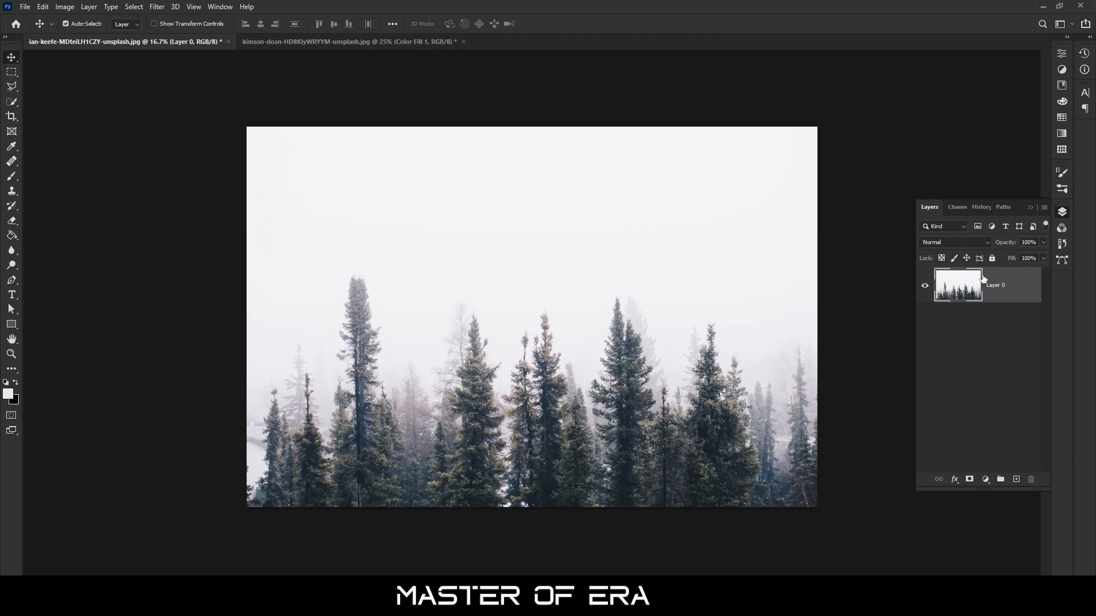
mouse_move(542, 312)
mouse_down()
mouse_move(398, 129)
mouse_move(394, 43)
mouse_move(435, 153)
mouse_move(540, 314)
mouse_up()
drag(667, 315, 654, 319)
drag(997, 349, 989, 283)
Hide the forest layer and add a Black & White adjustment with default settings clipped to the woman's layer
click(926, 296)
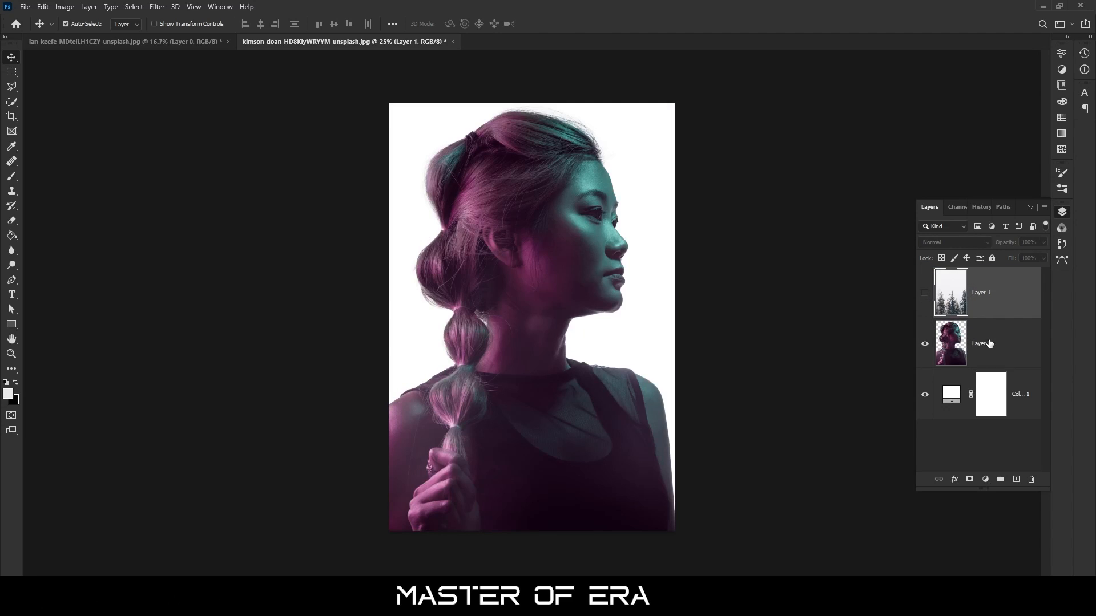
click(989, 343)
click(985, 479)
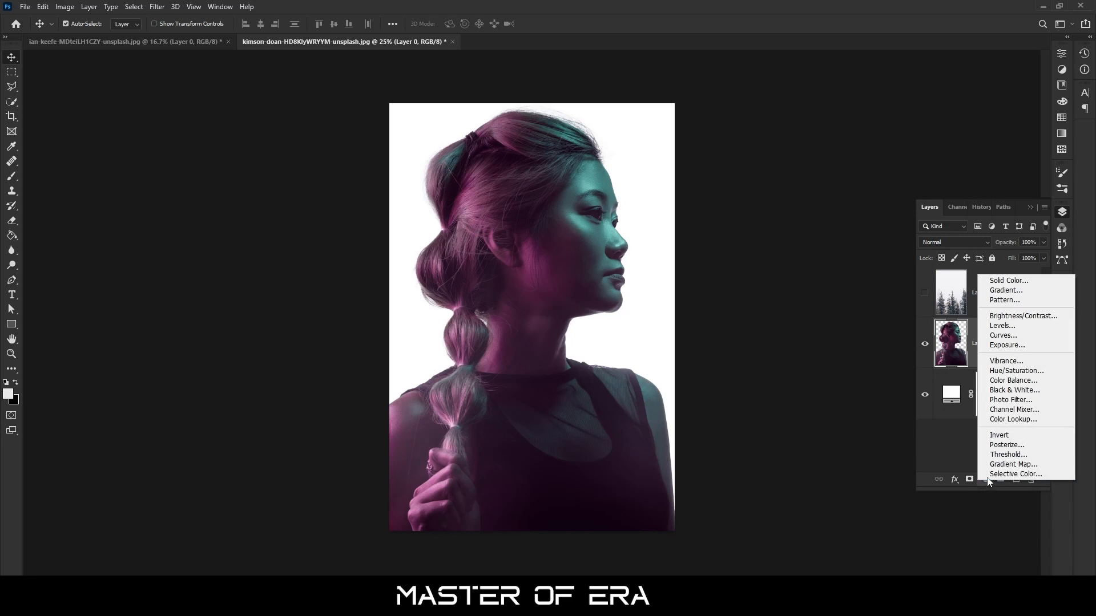
click(1001, 392)
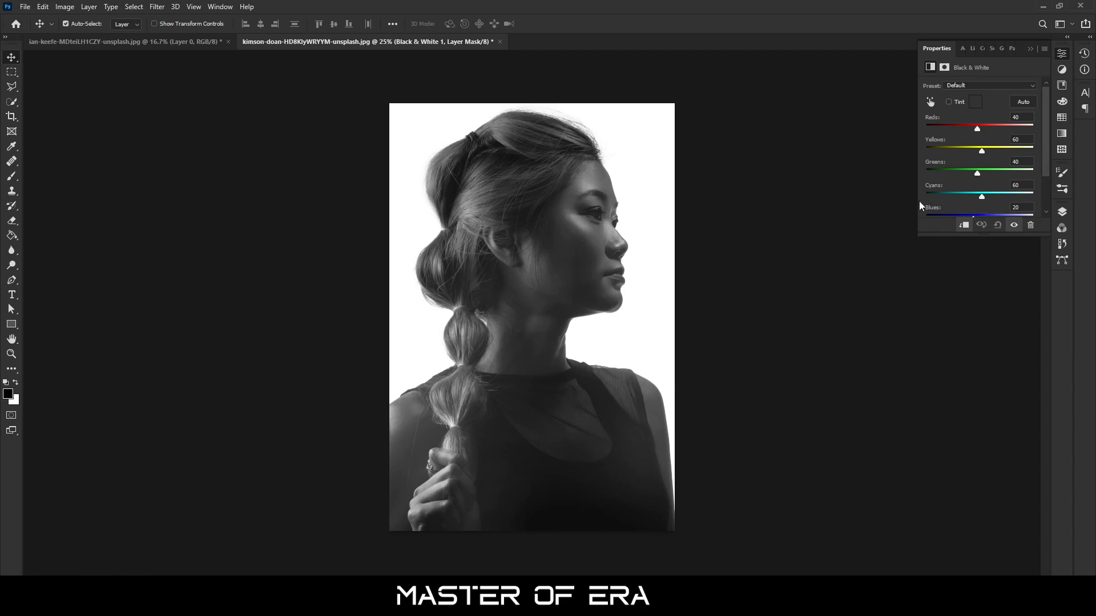
click(1033, 47)
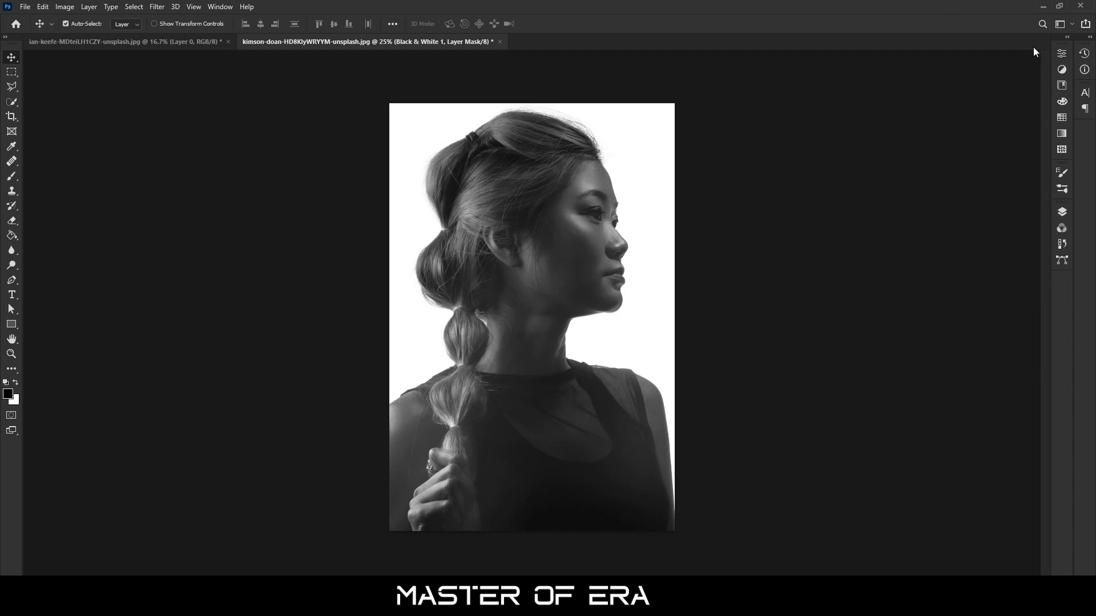
Show the forest layer, rotate it -90° and scale it to about 72% so its trees point inward from the canvas's right edge
click(1062, 213)
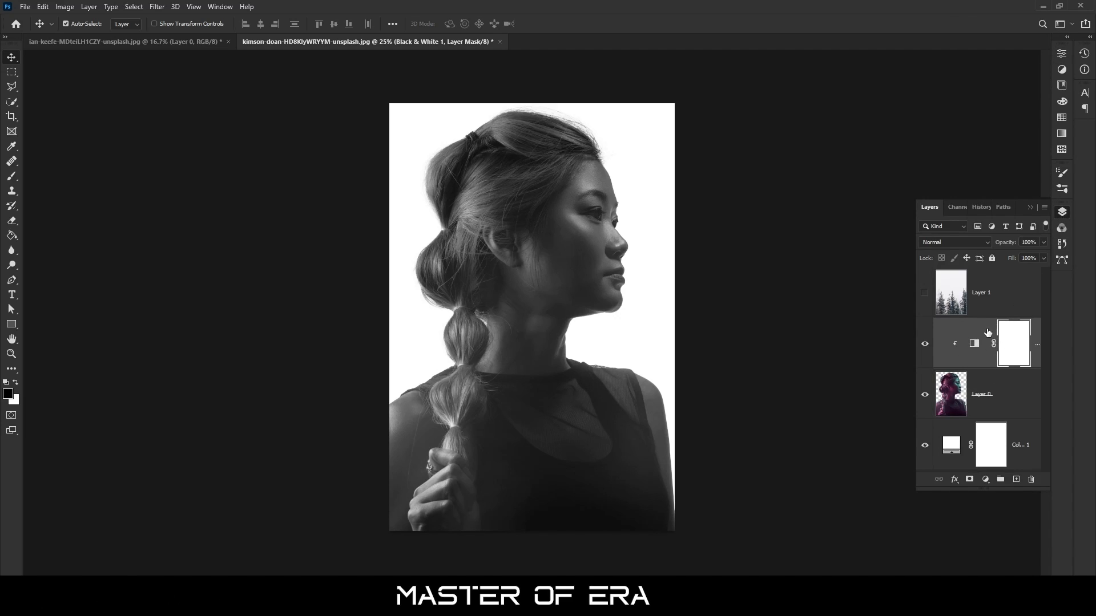
click(926, 294)
scroll(570, 336, down, 5)
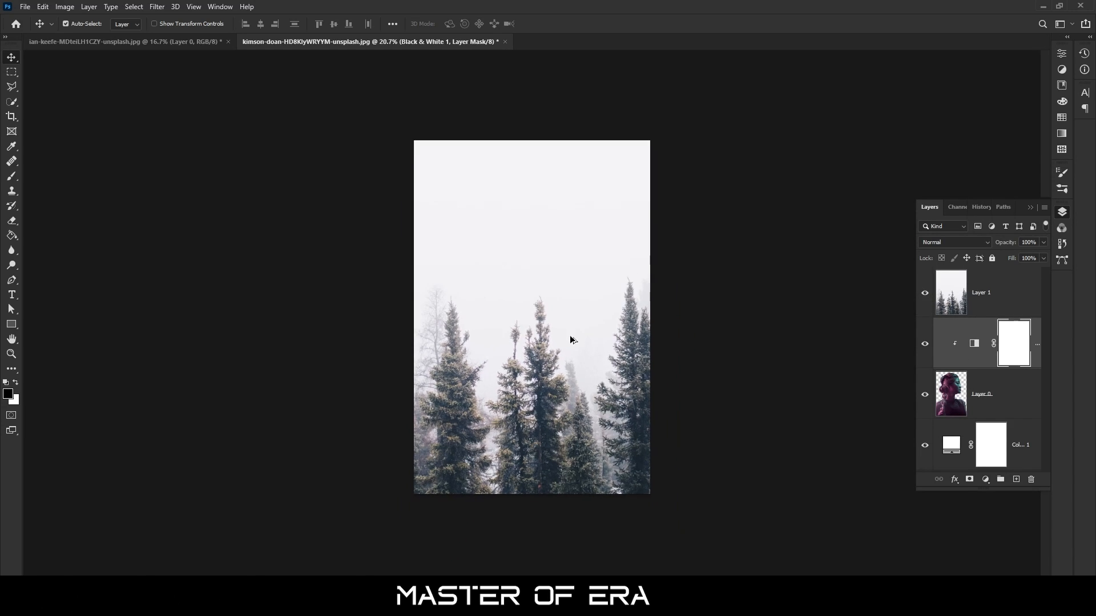
scroll(570, 338, down, 3)
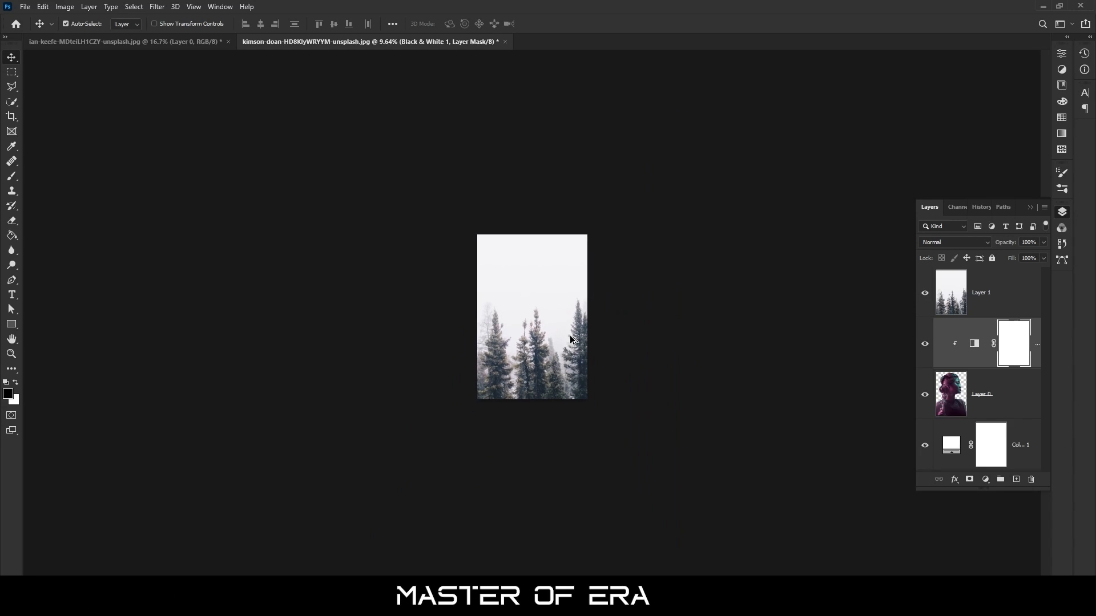
click(987, 308)
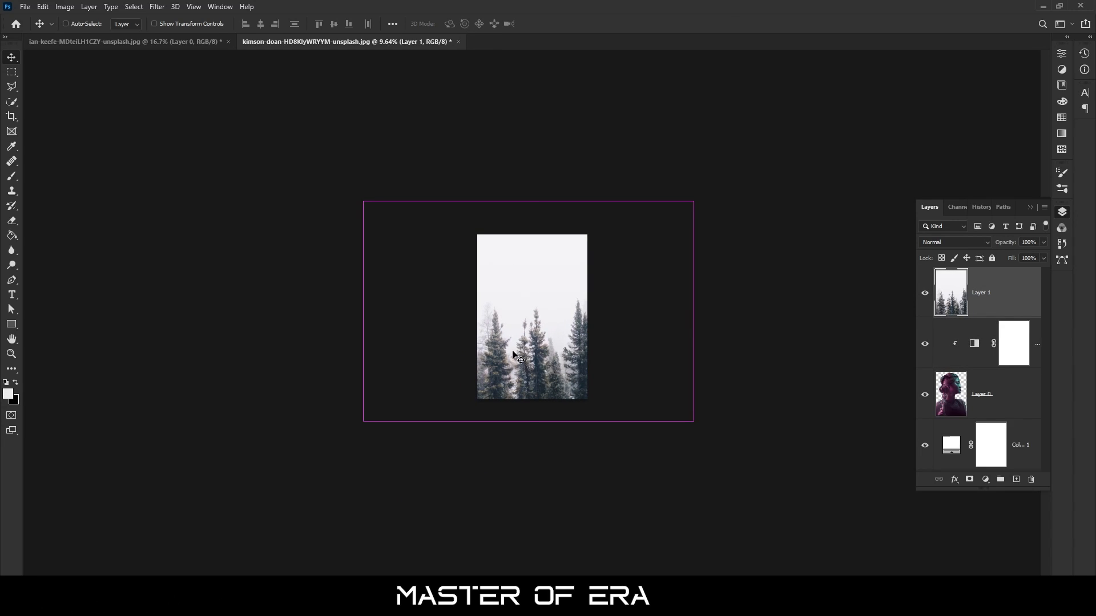
key(ctrl+t)
drag(693, 311, 663, 311)
drag(675, 206, 452, 215)
drag(543, 289, 514, 287)
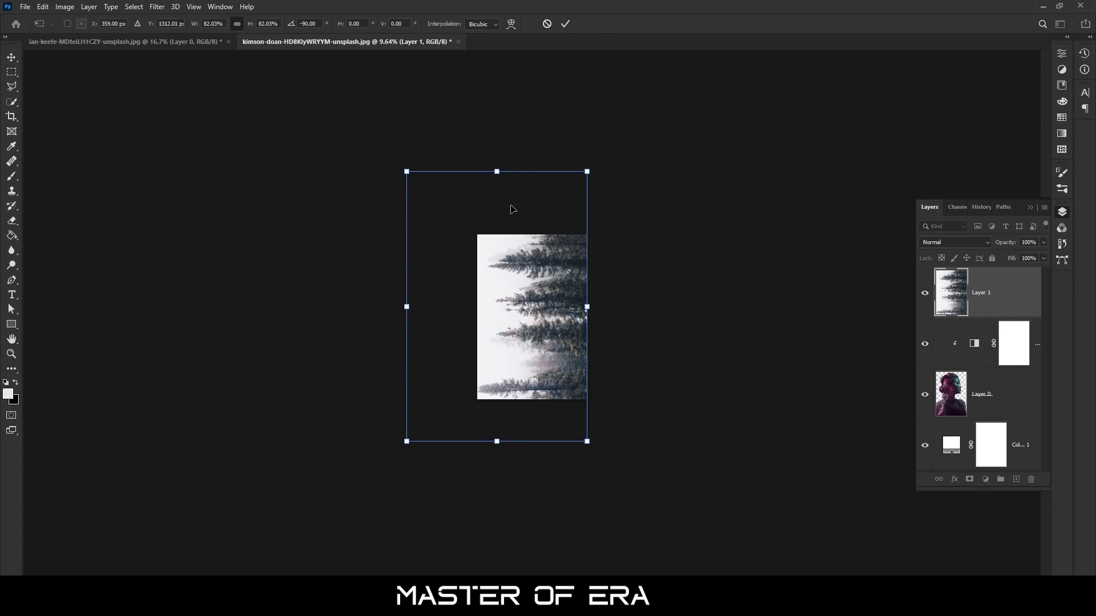
drag(498, 173, 497, 204)
drag(527, 305, 563, 284)
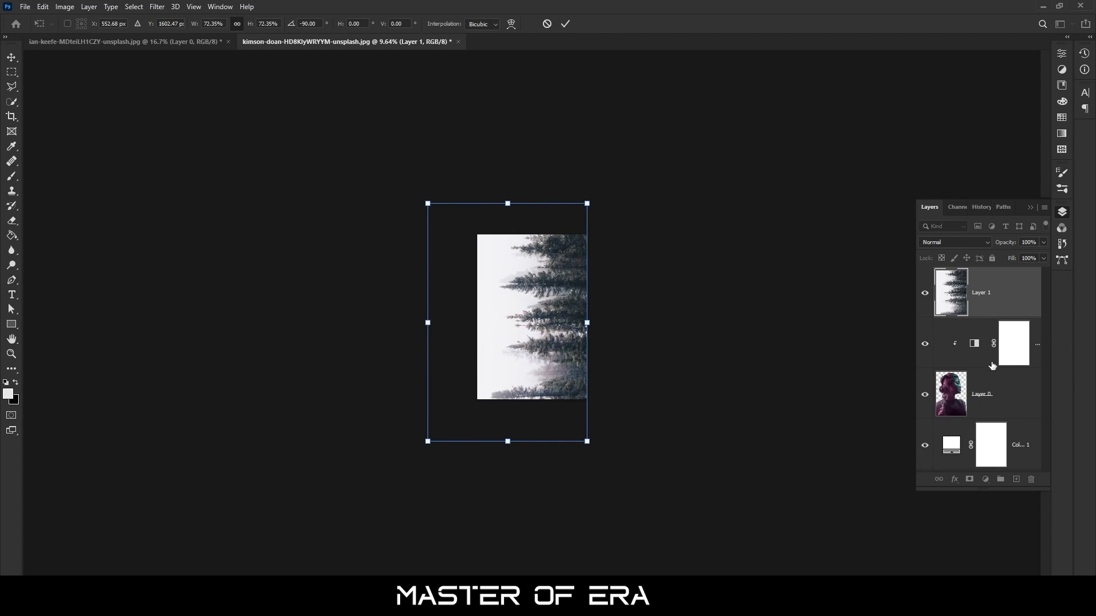
key(Return)
Change the background fill colour to the forest sky's pale grey, f3f3f5, by sampling it from the image
double_click(951, 445)
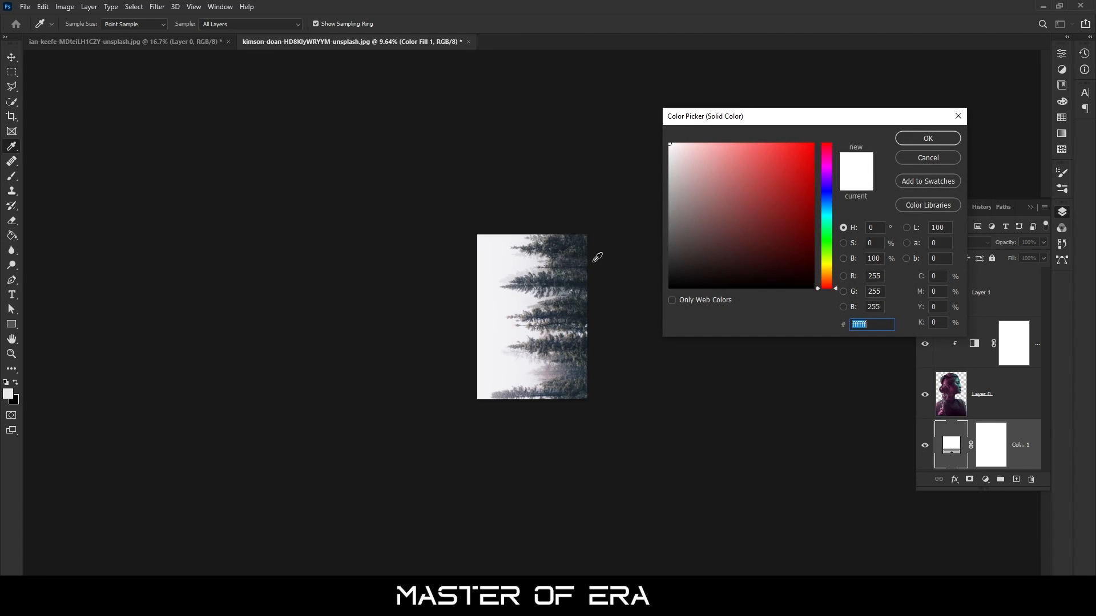
click(483, 236)
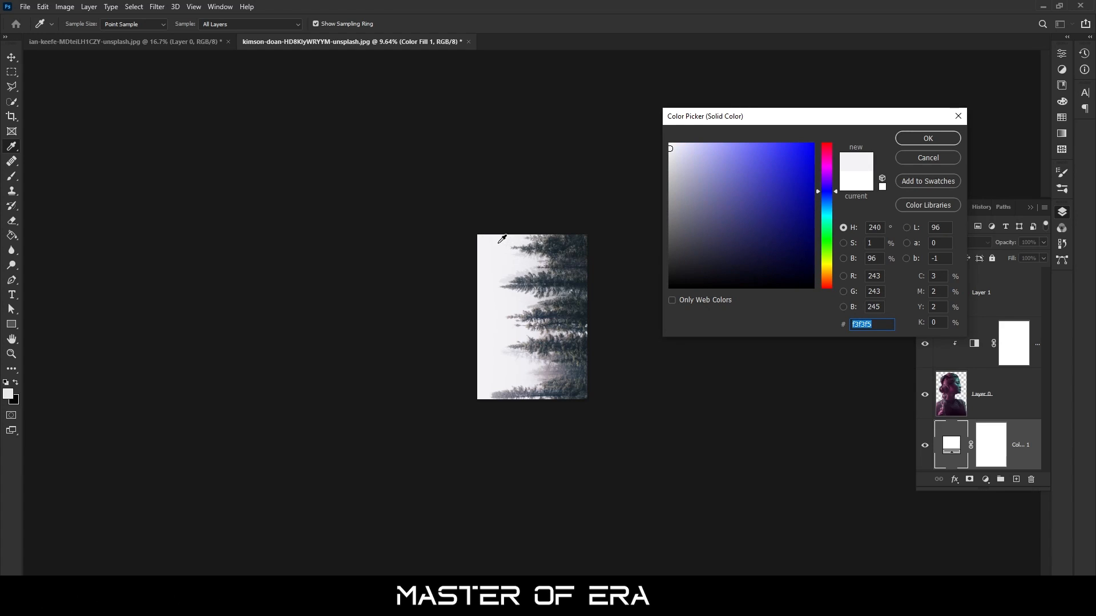
click(913, 139)
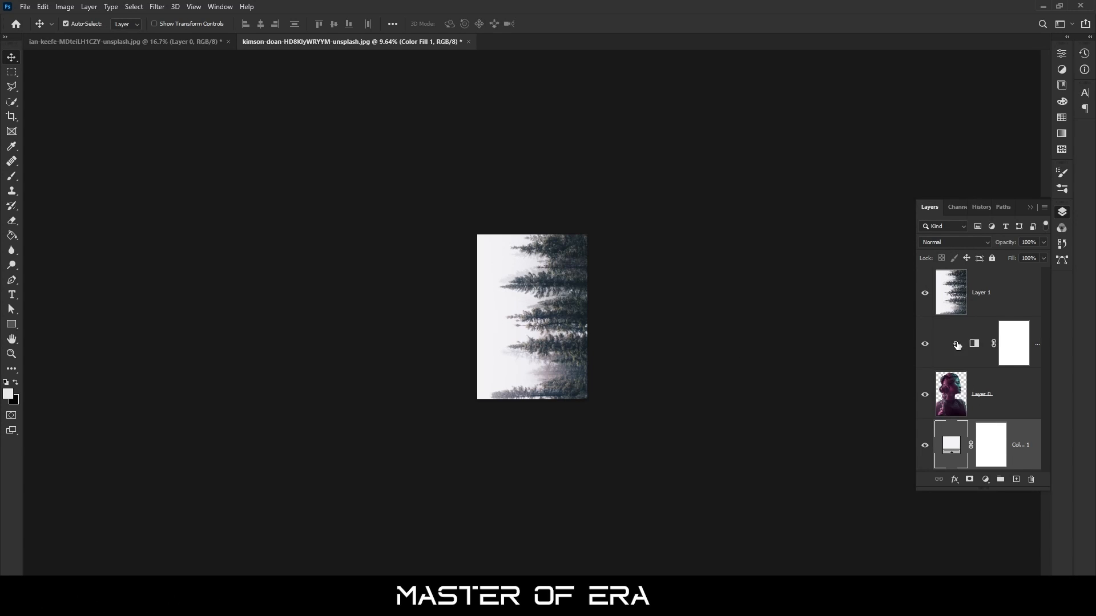
Set the forest layer's blend mode to Lighten
click(940, 308)
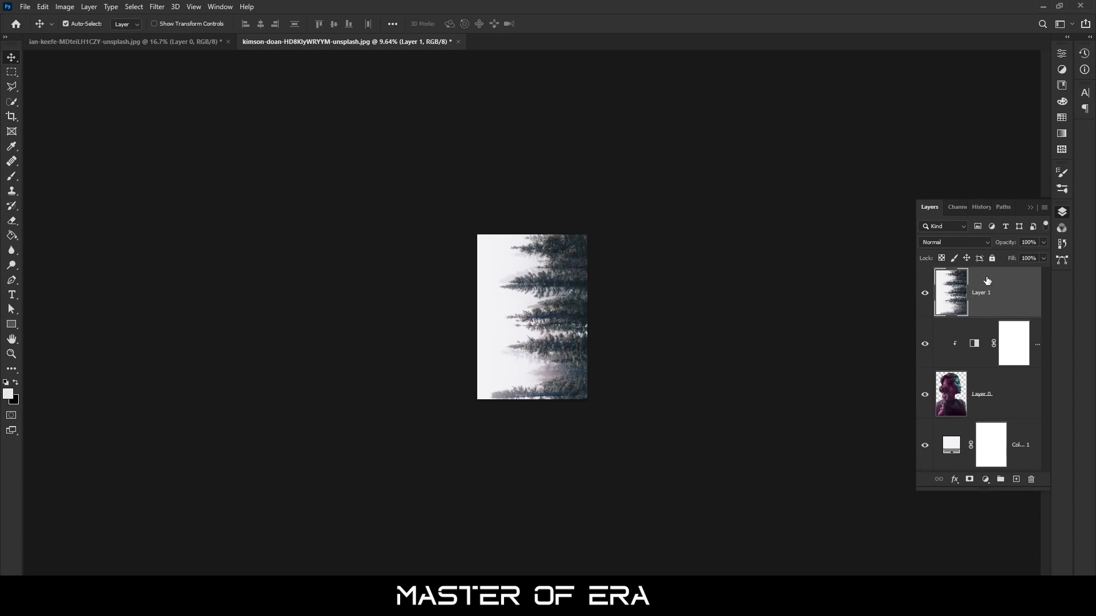
click(963, 245)
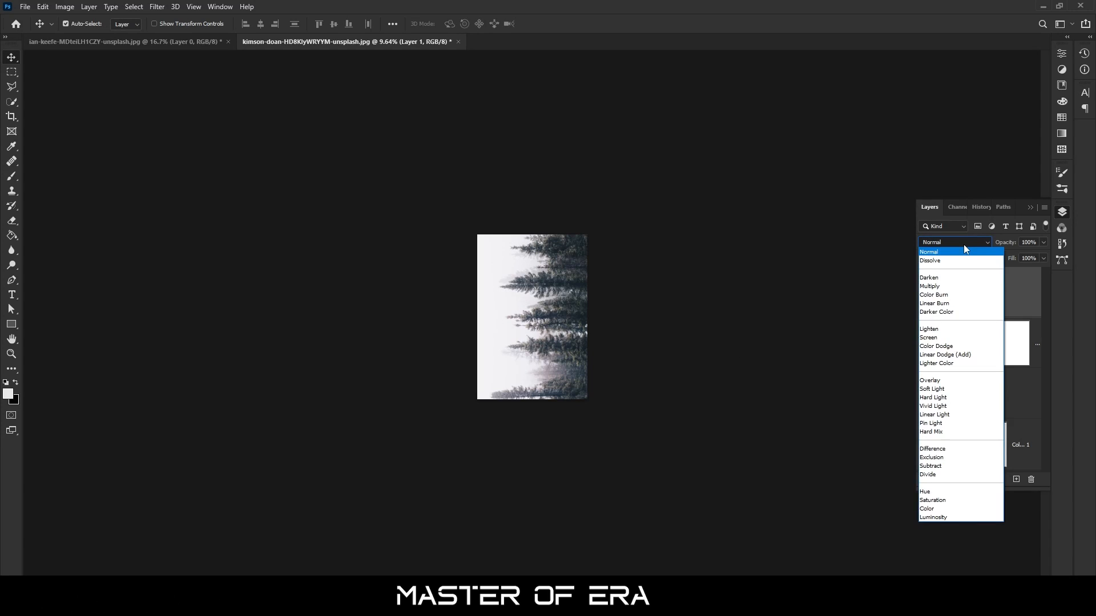
click(928, 330)
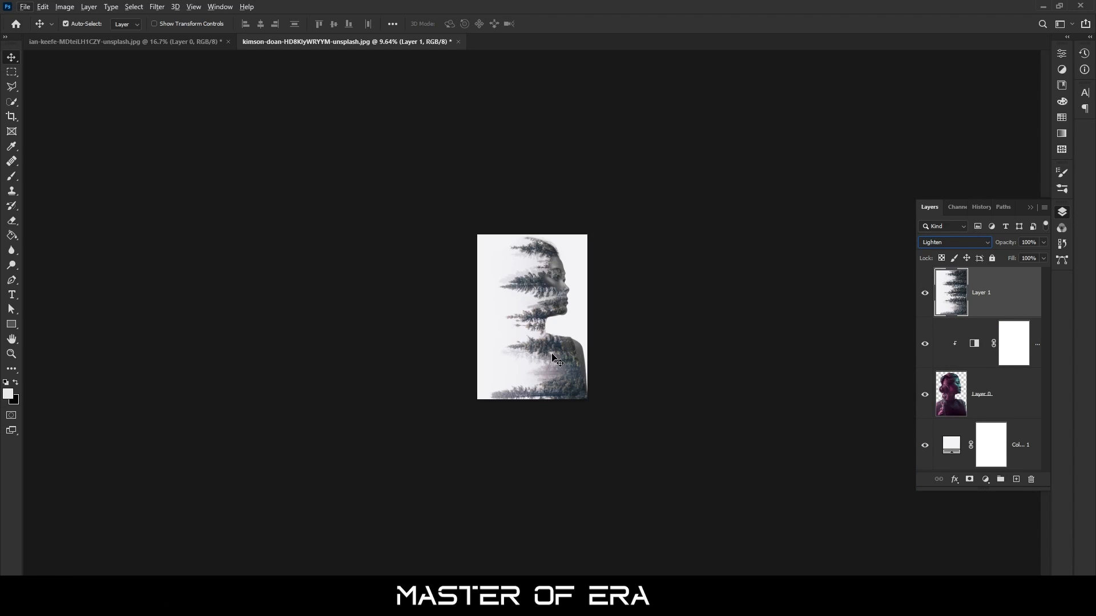
Enlarge the forest layer slightly and reposition it so the trees cover the woman's head and shoulders up to the right canvas edge
scroll(554, 359, up, 5)
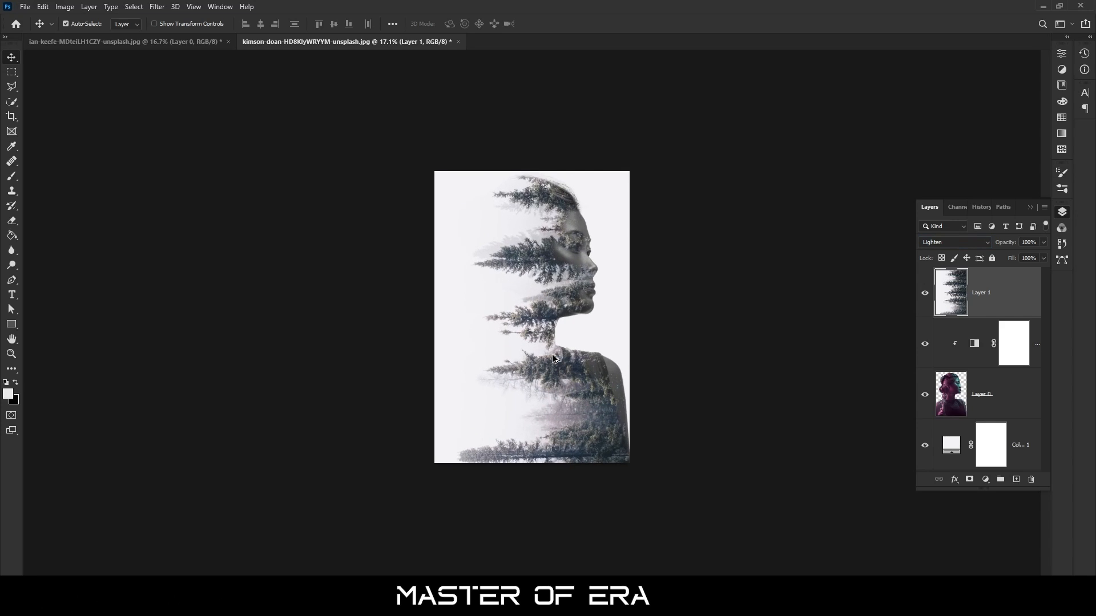
scroll(552, 355, up, 2)
drag(582, 382, 576, 385)
key(ctrl)
key(ctrl+t)
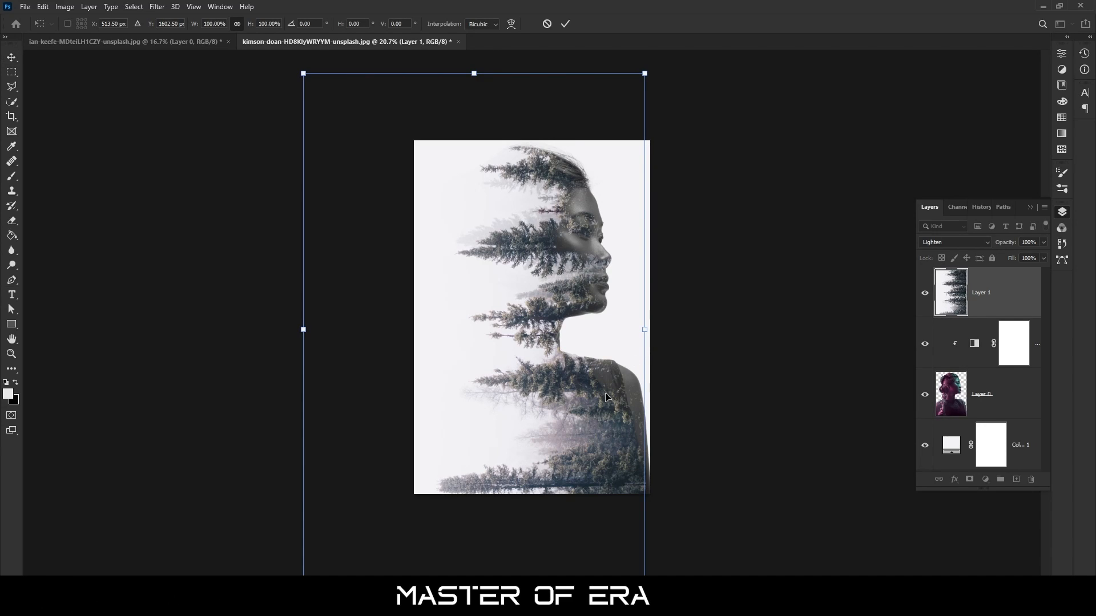
drag(608, 393, 611, 393)
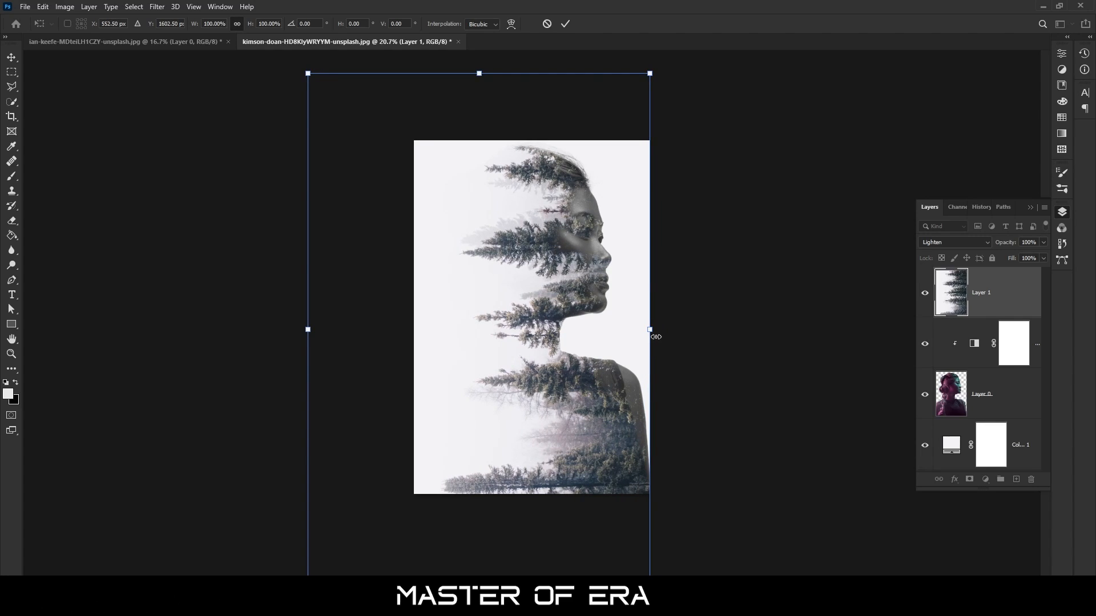
drag(649, 334, 665, 333)
drag(611, 357, 605, 358)
key(Return)
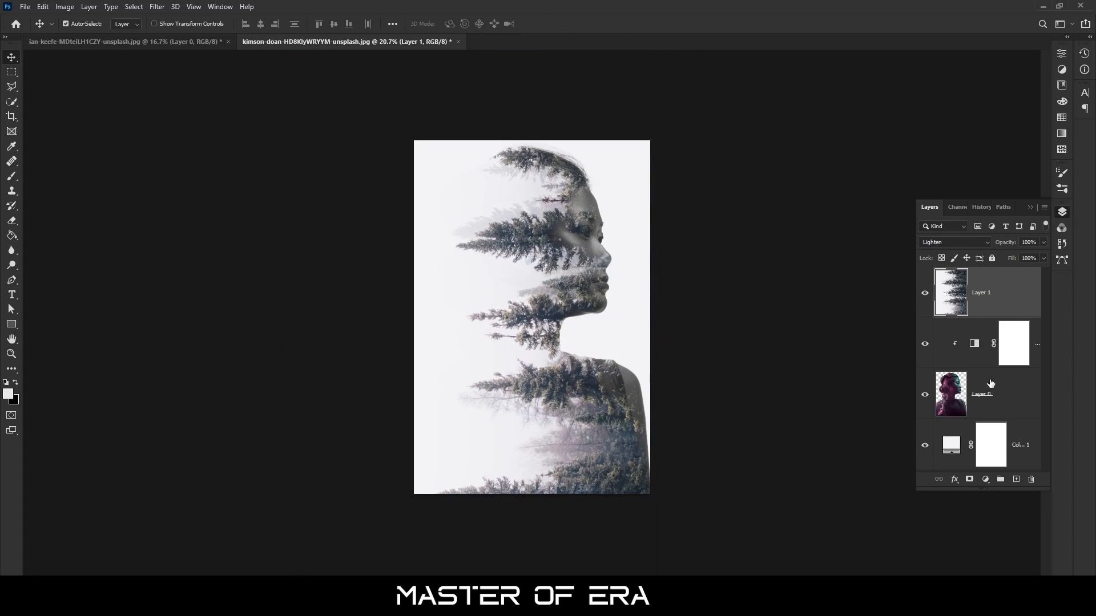
Add a Curves adjustment above the forest layer and move its black and white input points slightly inward to increase contrast
click(983, 477)
click(1005, 332)
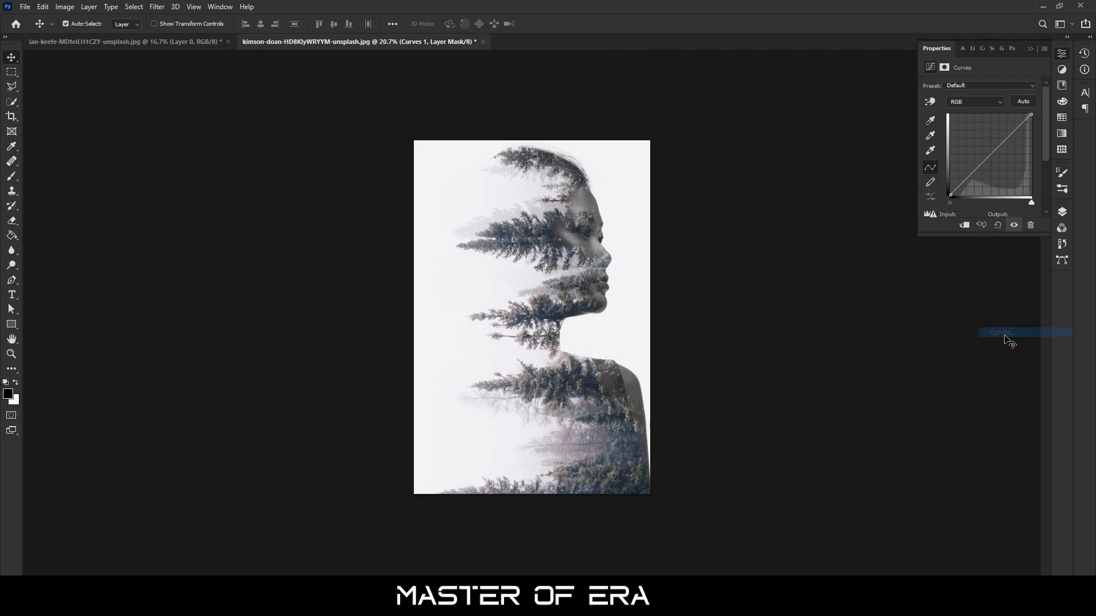
drag(950, 202, 957, 202)
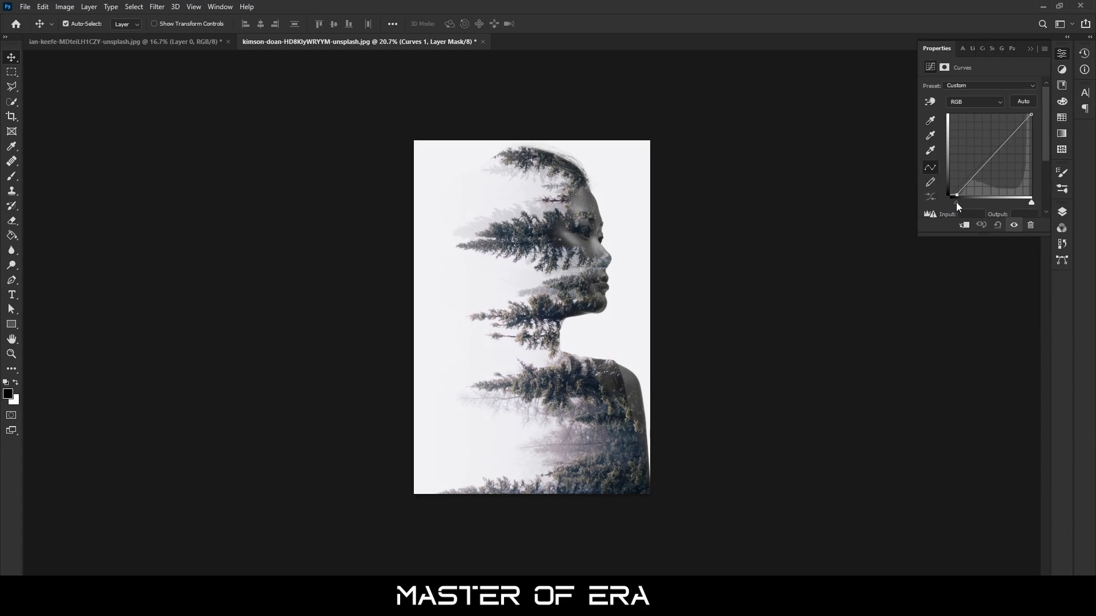
drag(1032, 203, 1025, 203)
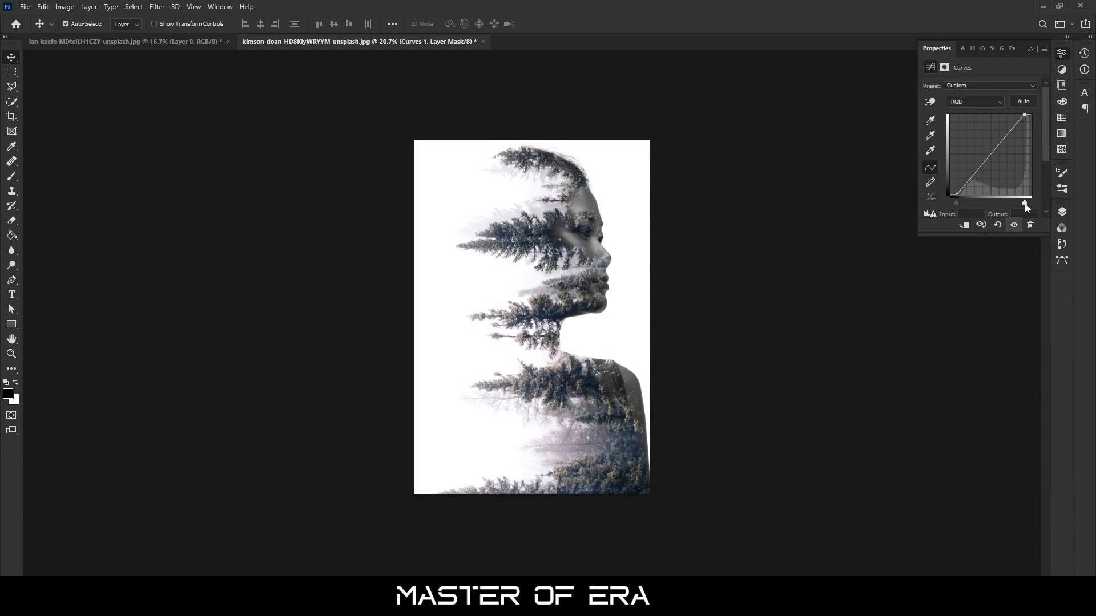
click(1032, 46)
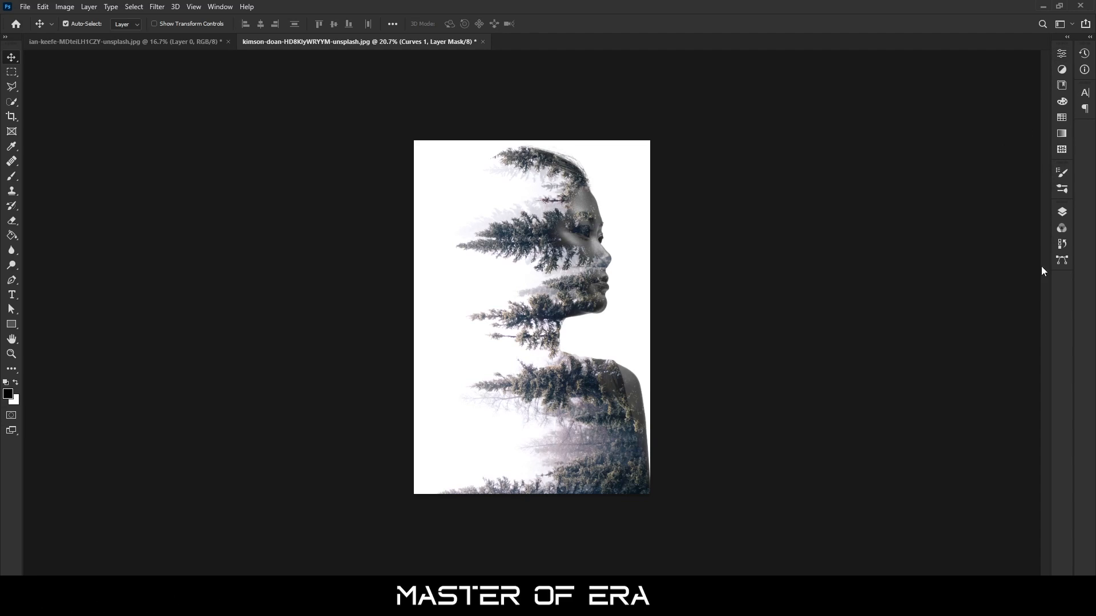
Add a layer mask to the forest layer and paint soft black on it around the front of the woman's face
click(1064, 213)
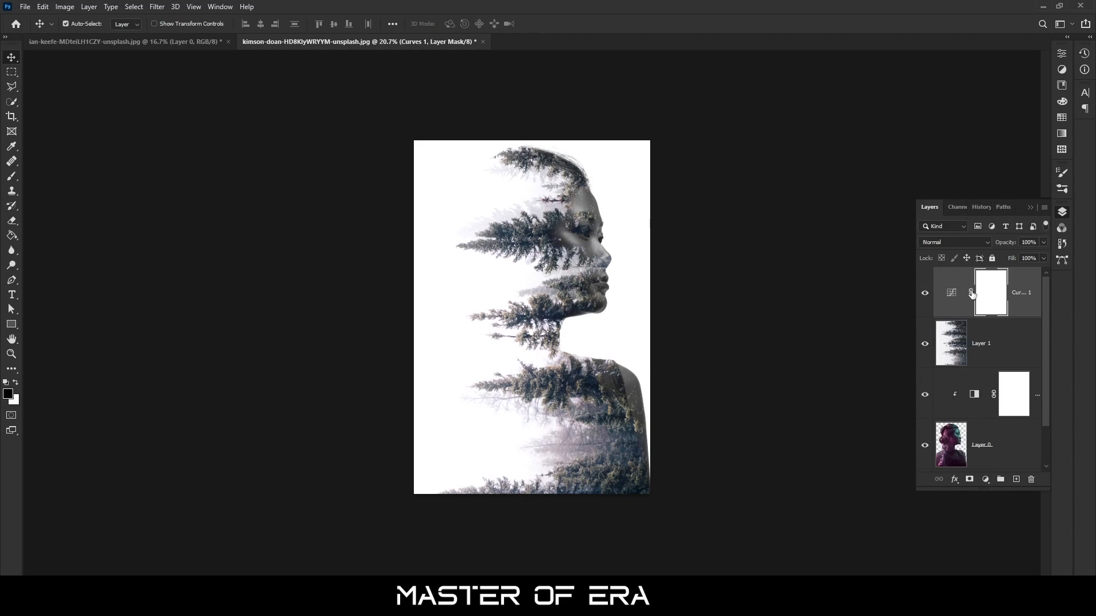
click(987, 343)
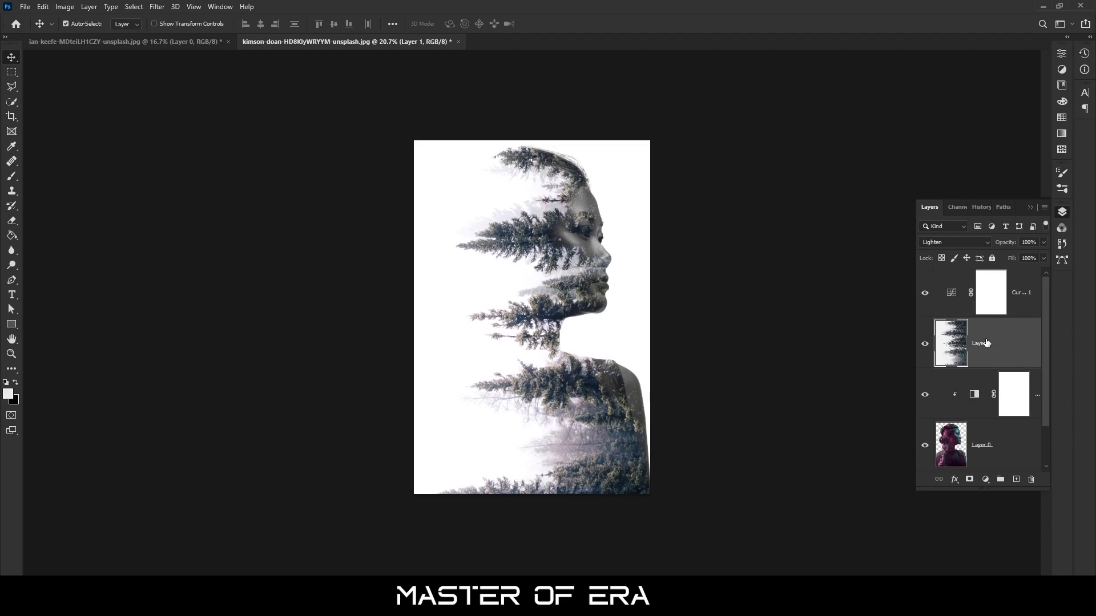
click(968, 481)
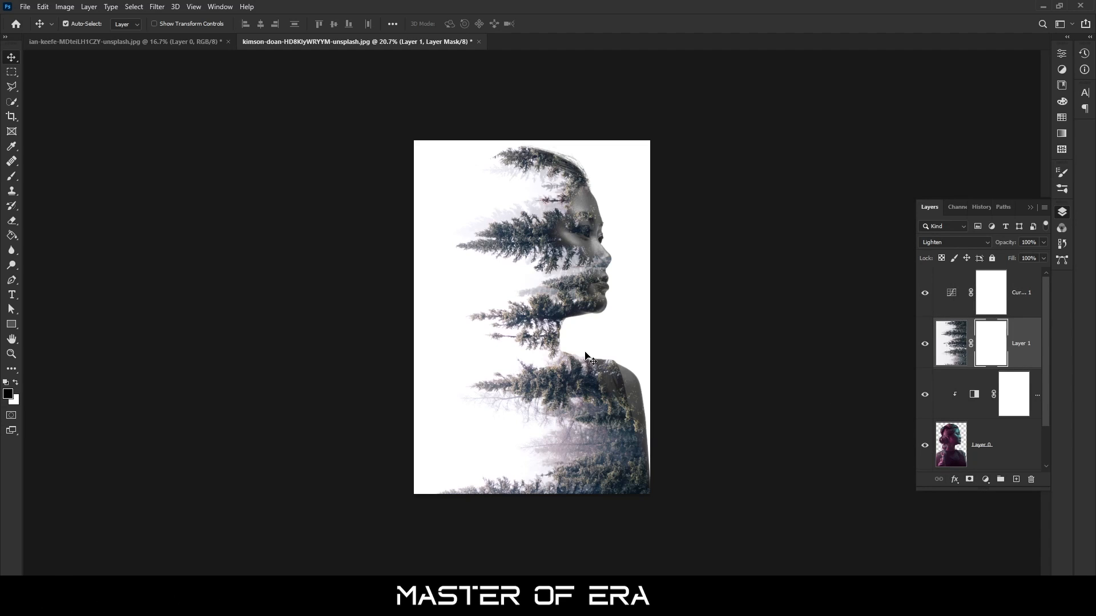
click(11, 176)
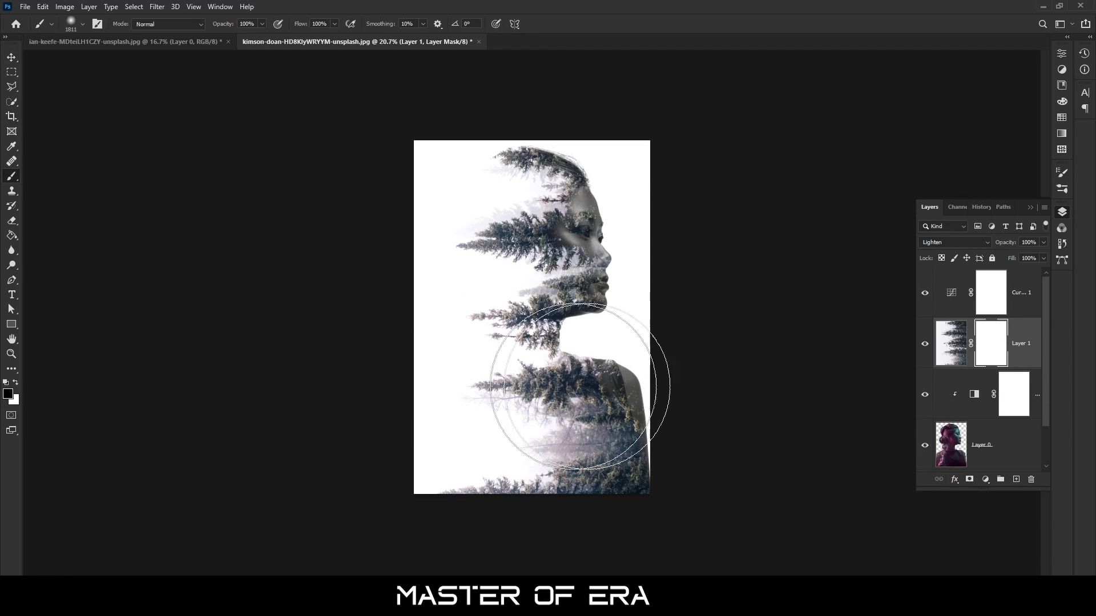
mouse_move(673, 159)
mouse_down()
mouse_move(661, 127)
mouse_move(678, 245)
mouse_move(696, 248)
mouse_up()
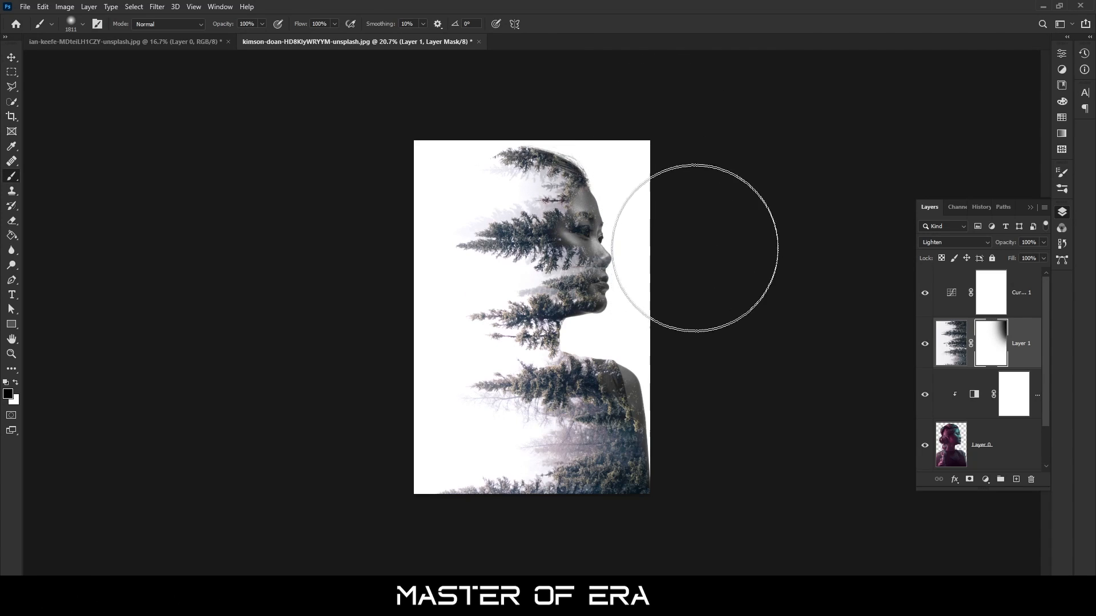
Reduce the soft brush to 1457 px and mask out more of the forest along the face, neck and front shoulder
click(82, 25)
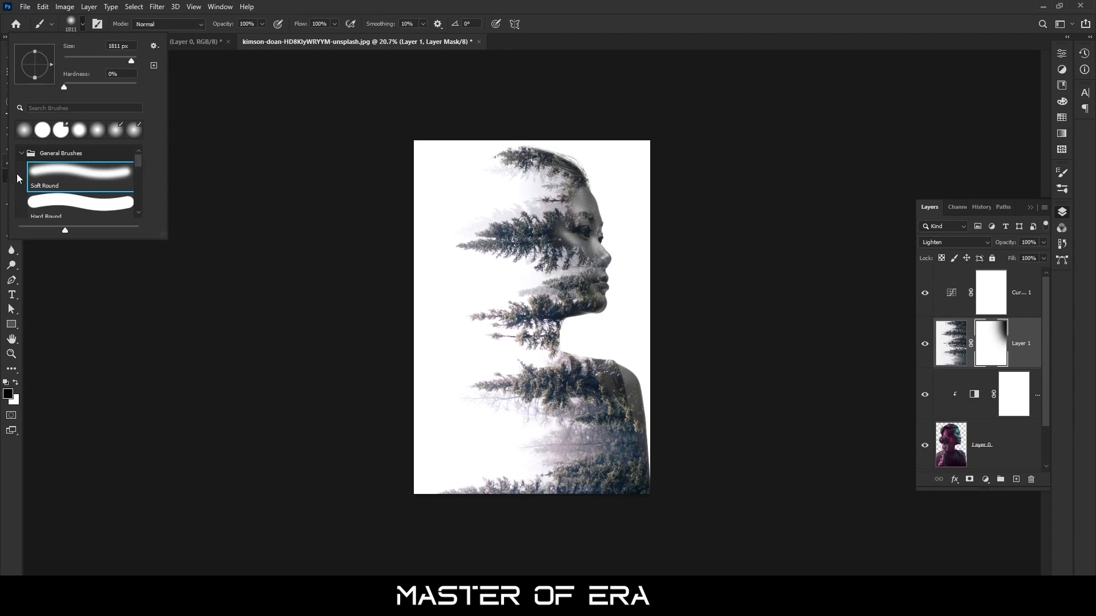
mouse_move(132, 65)
mouse_down()
mouse_move(116, 63)
mouse_move(131, 62)
mouse_up()
click(84, 24)
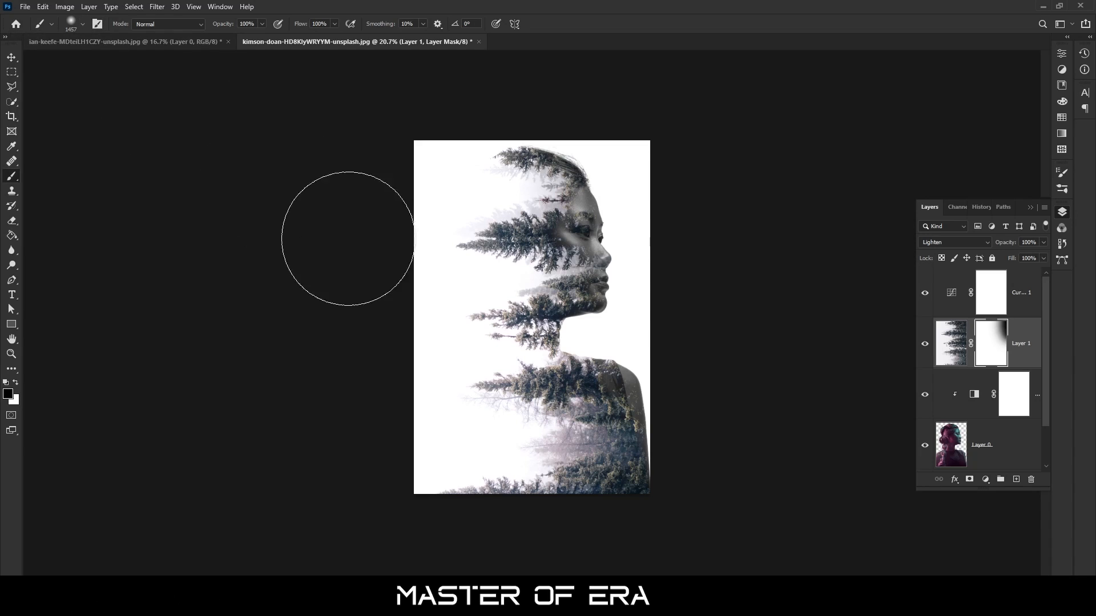
mouse_move(685, 341)
mouse_down()
mouse_move(709, 381)
mouse_move(717, 447)
mouse_move(677, 199)
mouse_move(661, 147)
mouse_move(617, 91)
mouse_move(651, 137)
mouse_move(700, 330)
mouse_up()
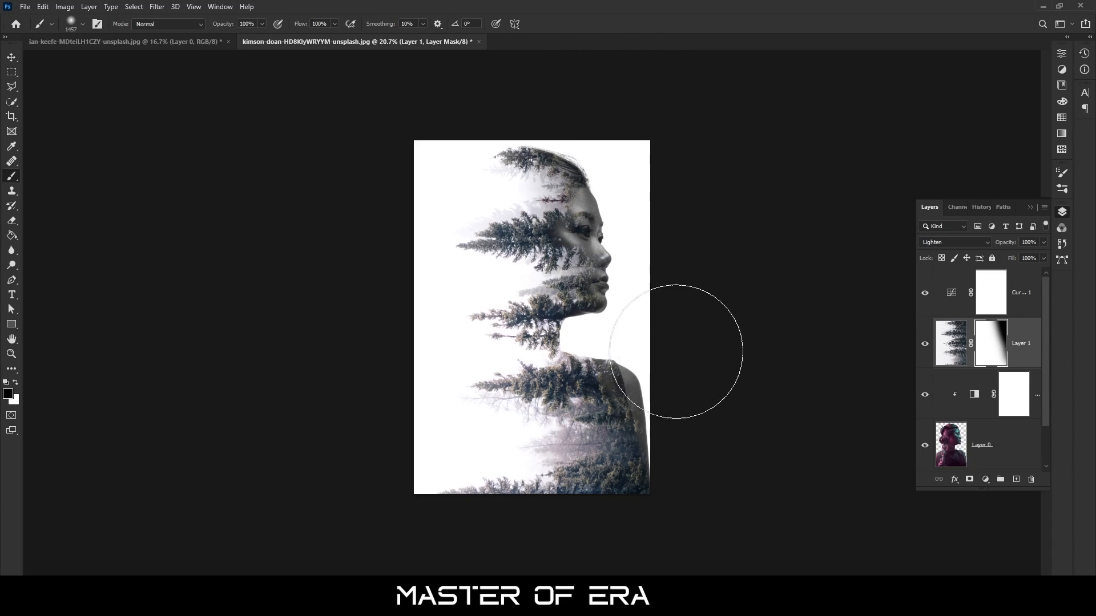
key(v)
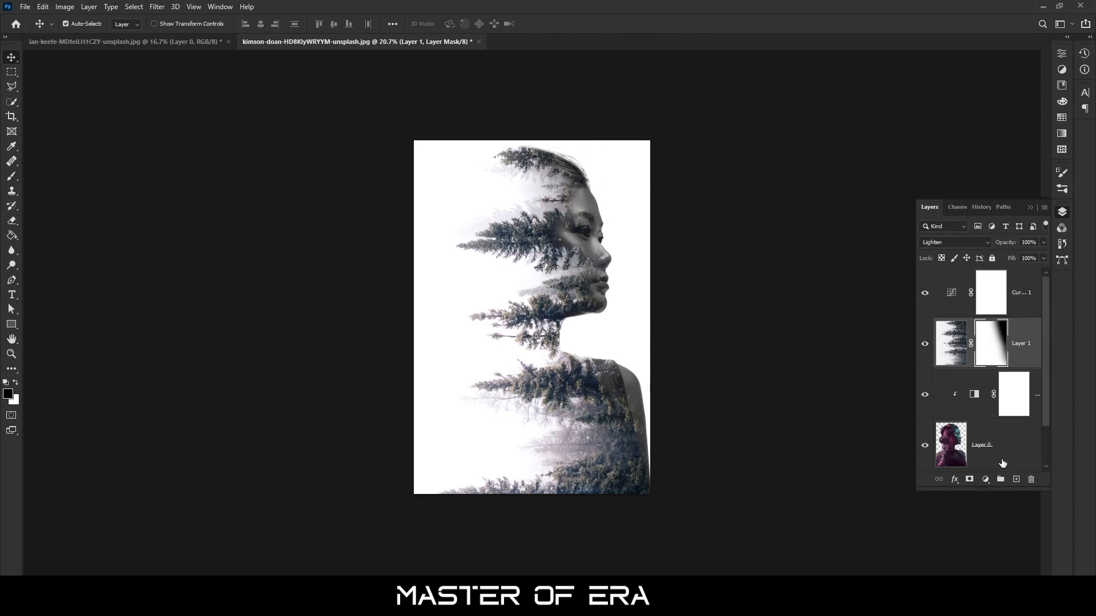
Select all the layers from the portrait up to the Curves adjustment and merge them into one layer
click(989, 465)
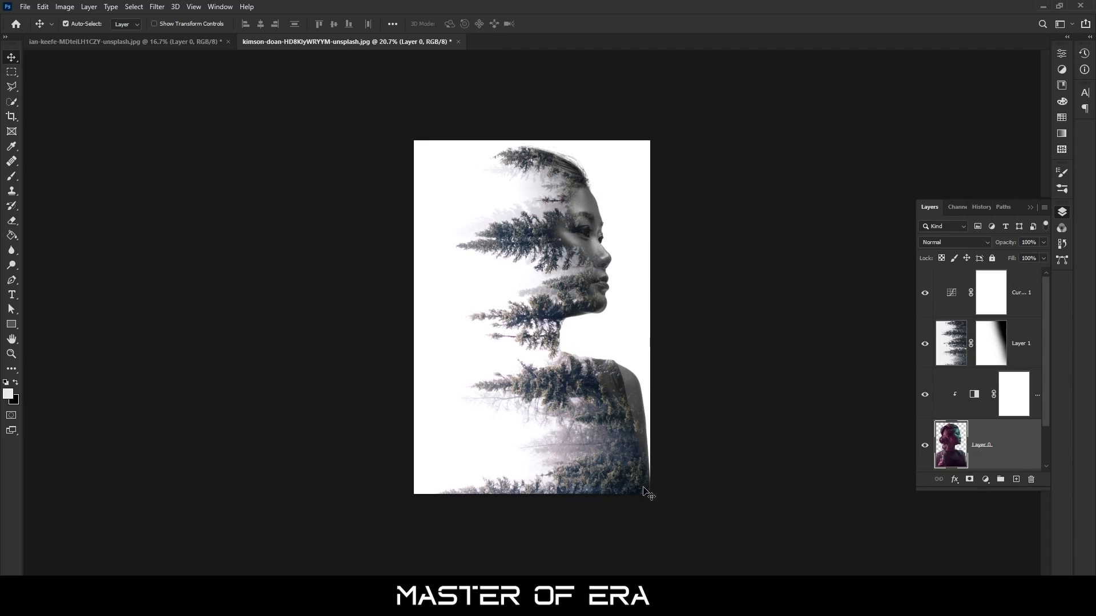
shift+click(980, 412)
shift+click(1026, 356)
shift+click(1026, 310)
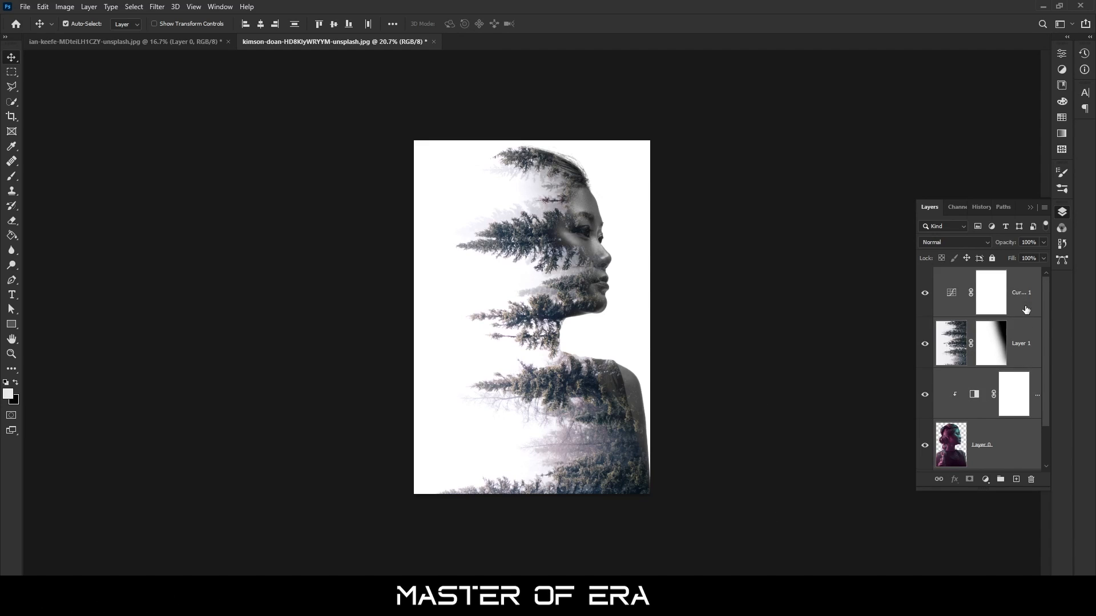
key(ctrl+e)
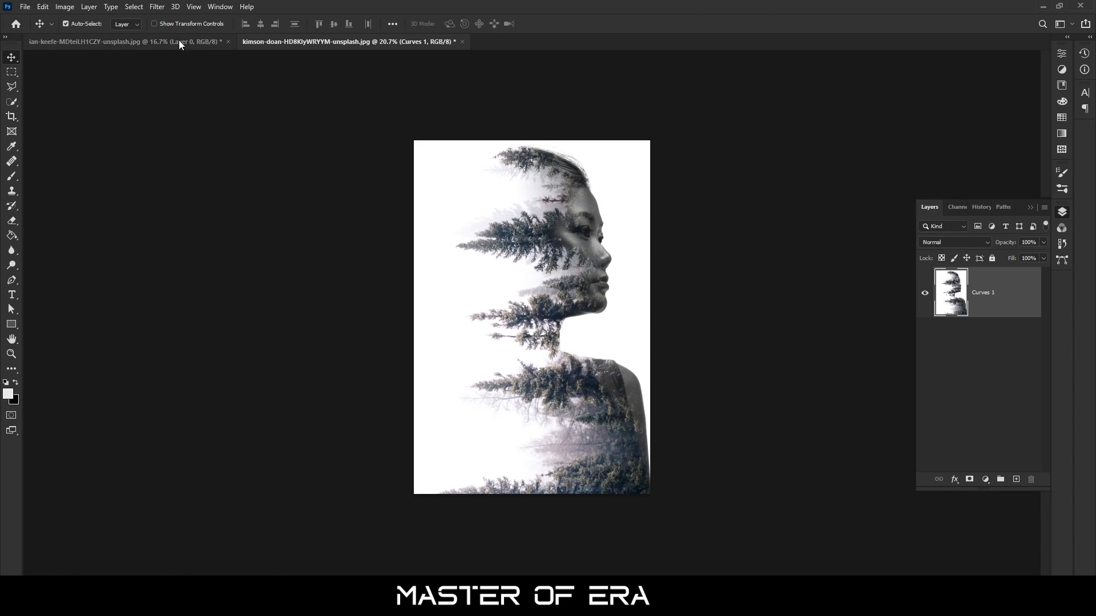
click(157, 7)
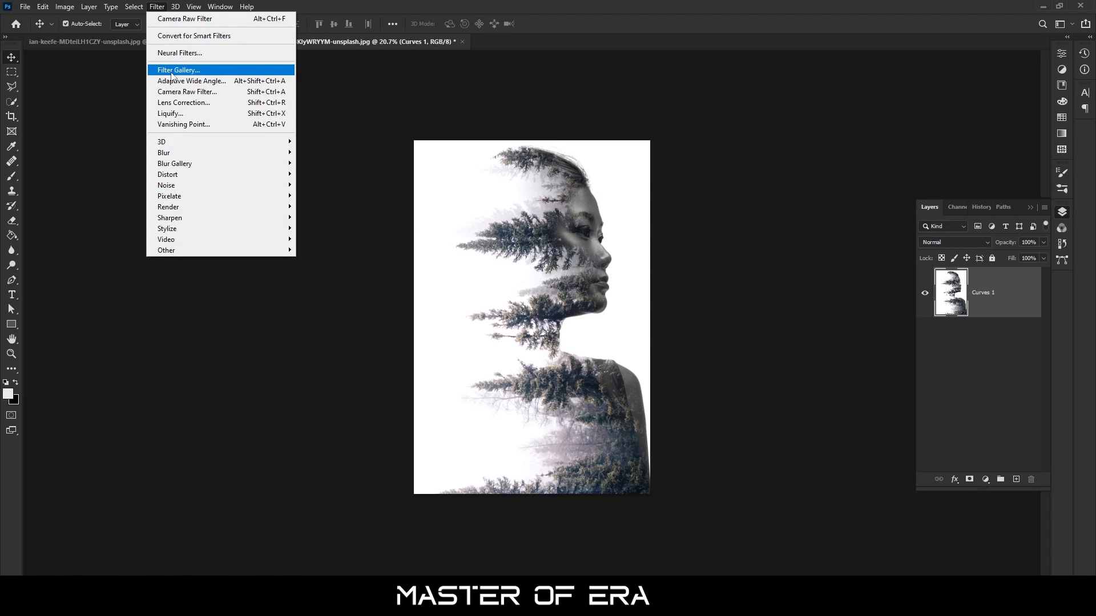
click(180, 92)
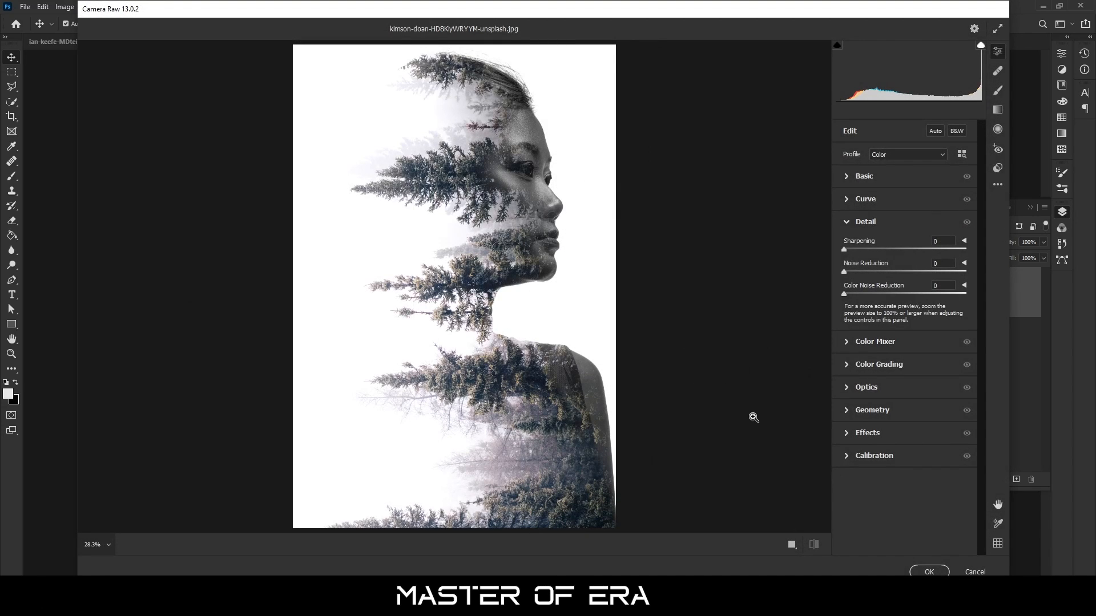
click(975, 572)
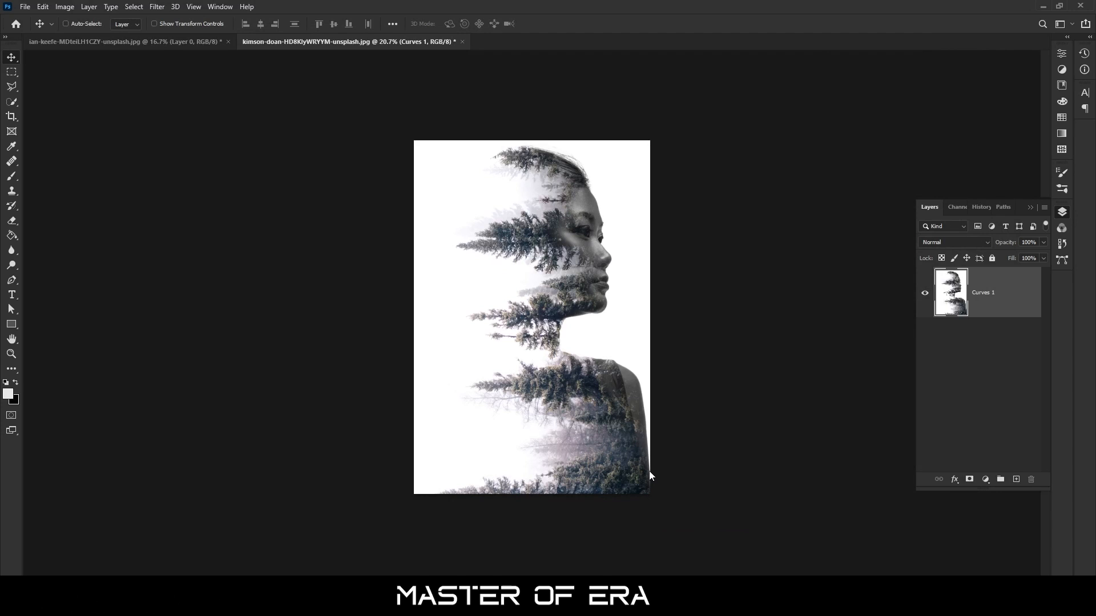
In the Camera Raw filter, set Temperature +9, Tint +10, Exposure -0.45, Contrast -11, Highlights +20, Shadows -16 and Whites -30
key(ctrl+shift+a)
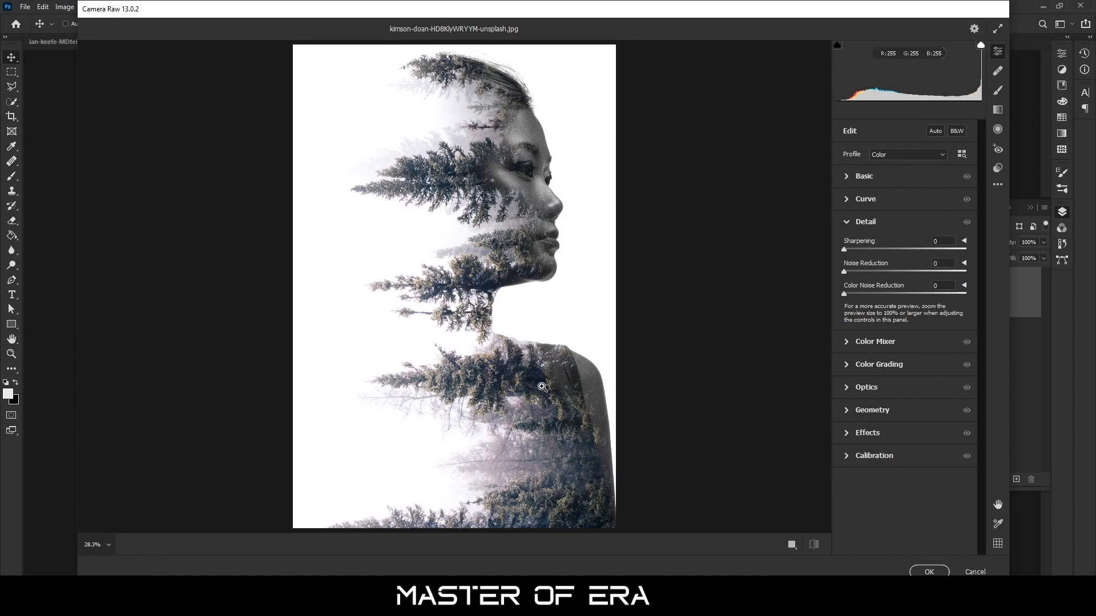
click(852, 177)
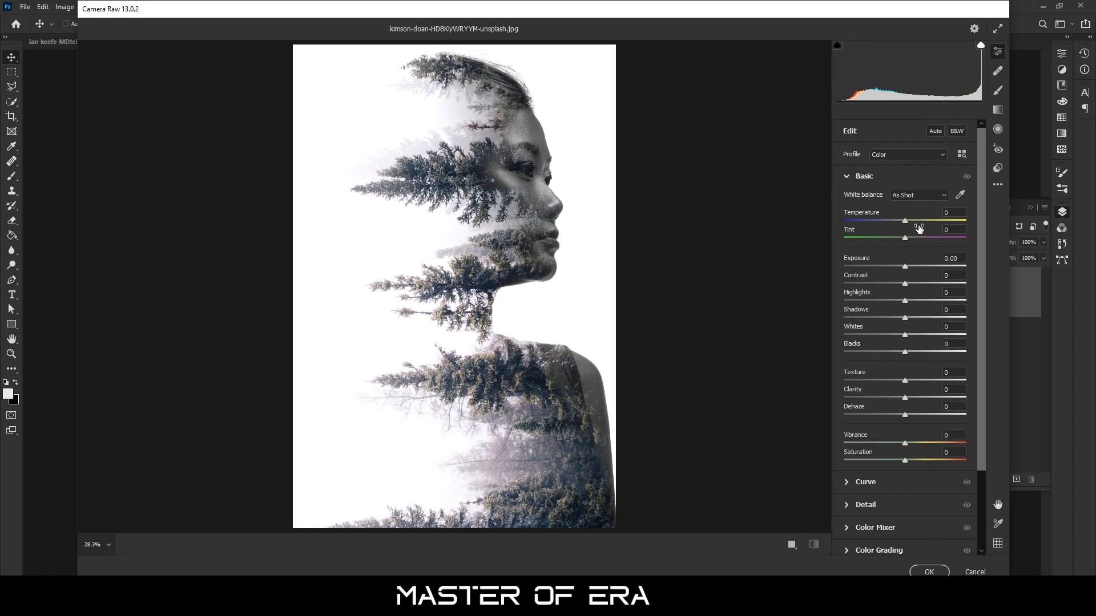
mouse_move(907, 223)
mouse_down()
mouse_move(873, 223)
mouse_move(912, 224)
mouse_up()
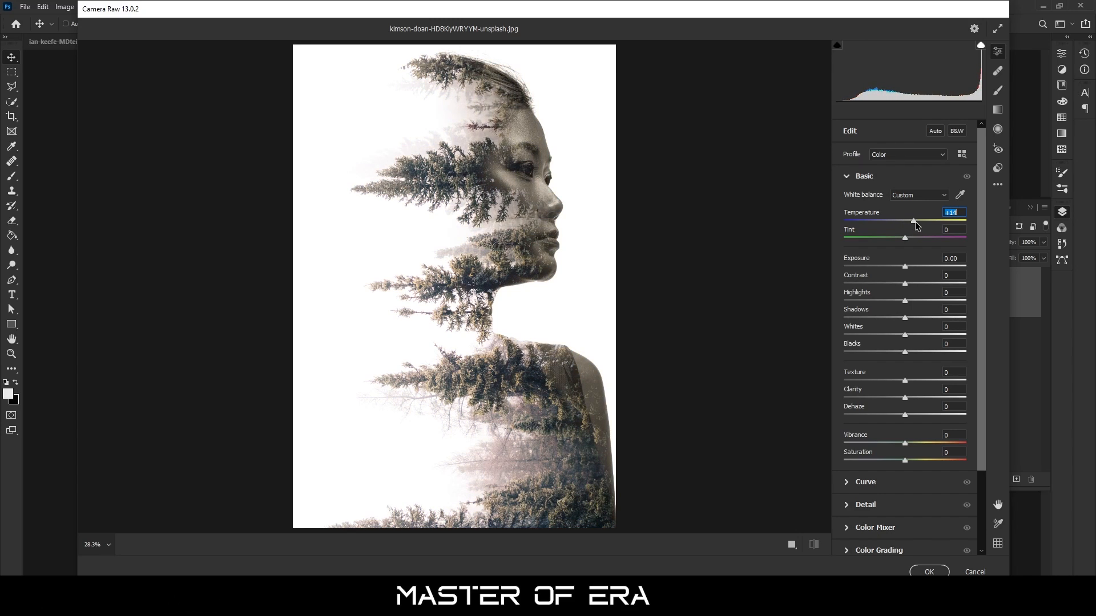
drag(909, 226, 908, 226)
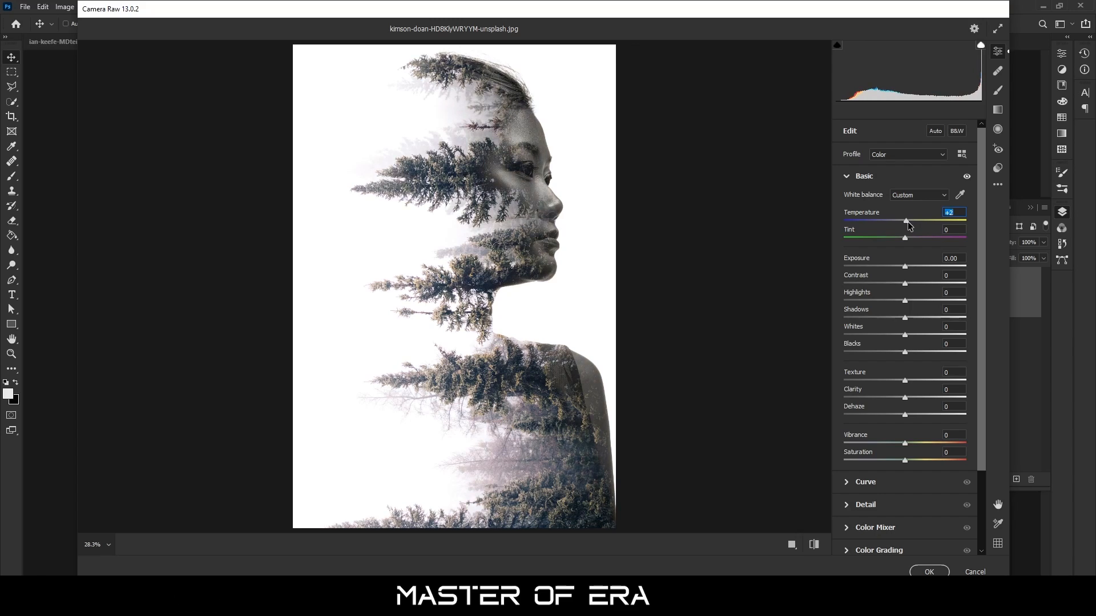
text(0)
key(Tab)
drag(905, 220, 897, 318)
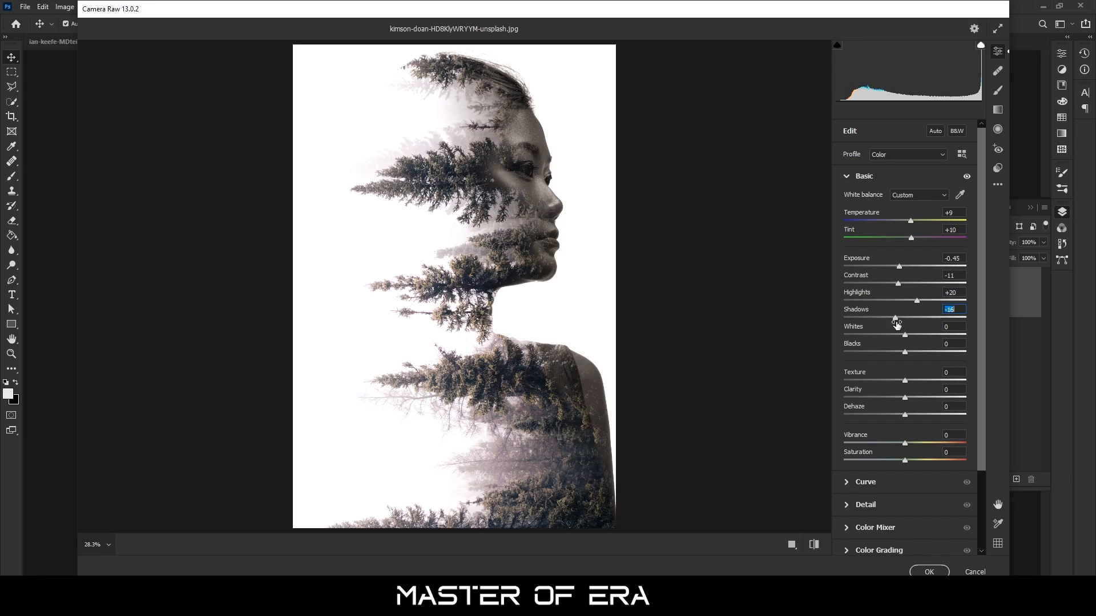
click(905, 335)
Set the Camera Raw detail values to Sharpening 47, Noise Reduction 32 and Color Noise Reduction 24
click(858, 505)
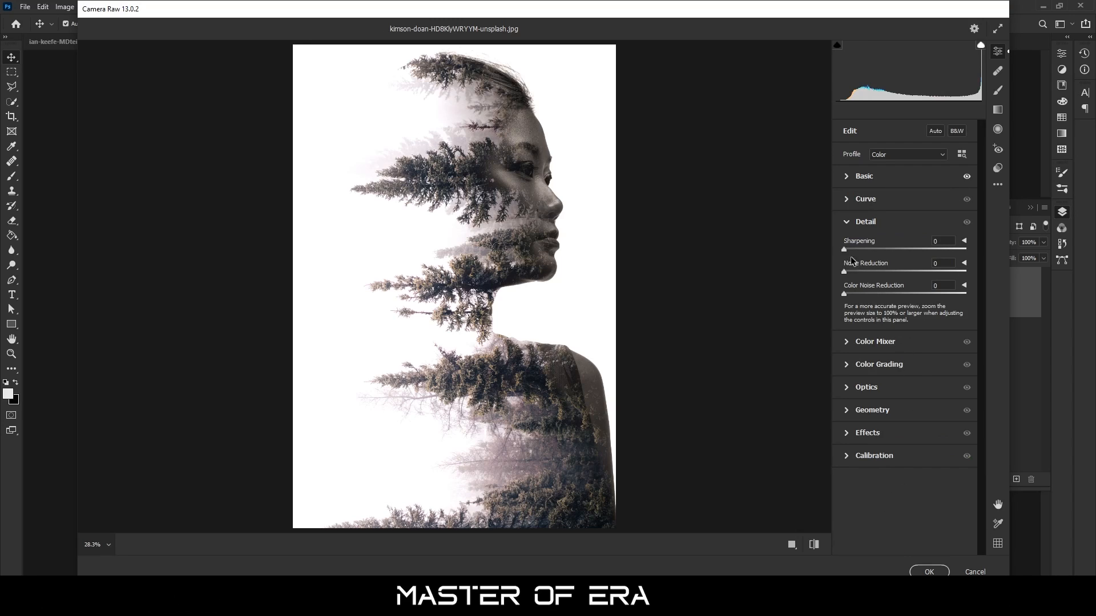
drag(845, 249, 899, 251)
drag(846, 272, 882, 272)
drag(844, 294, 872, 293)
Try the Warm Shadows creative preset and replace it with the Vintage Instant preset
click(998, 168)
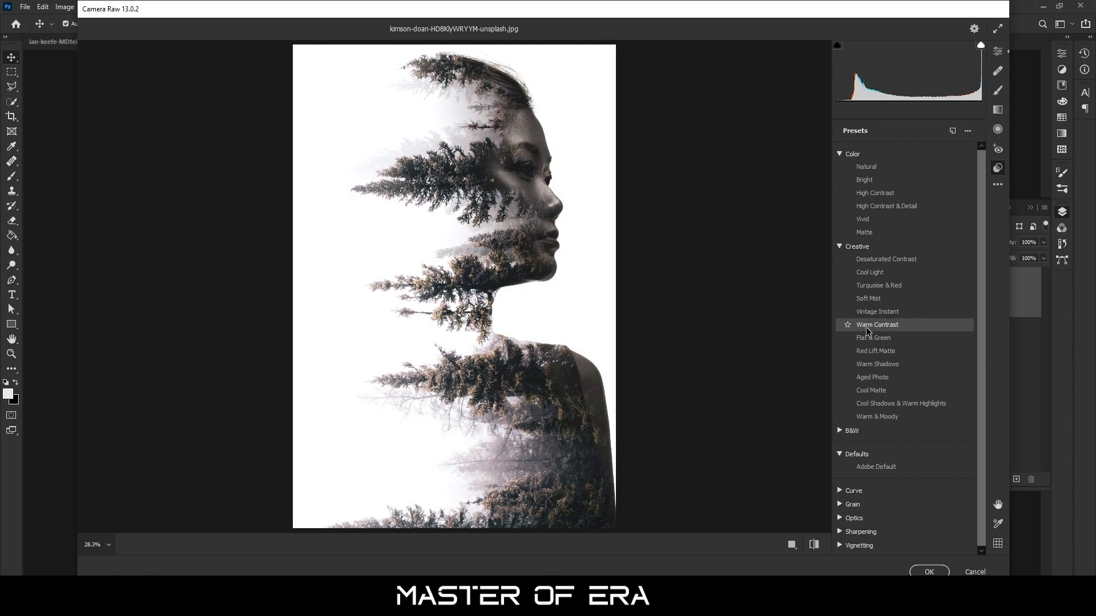
click(873, 364)
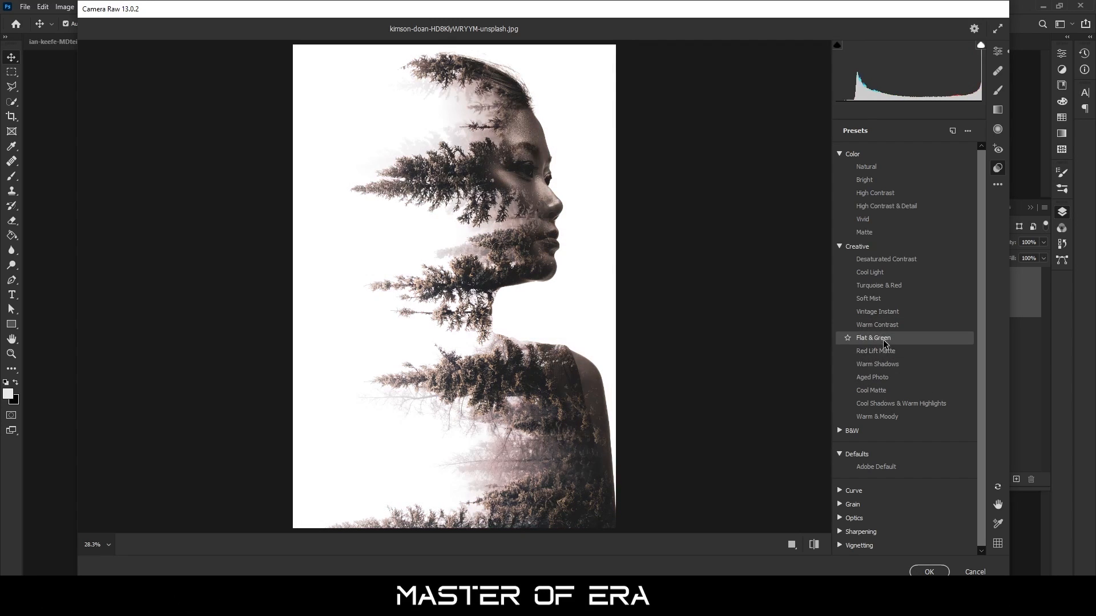
click(889, 315)
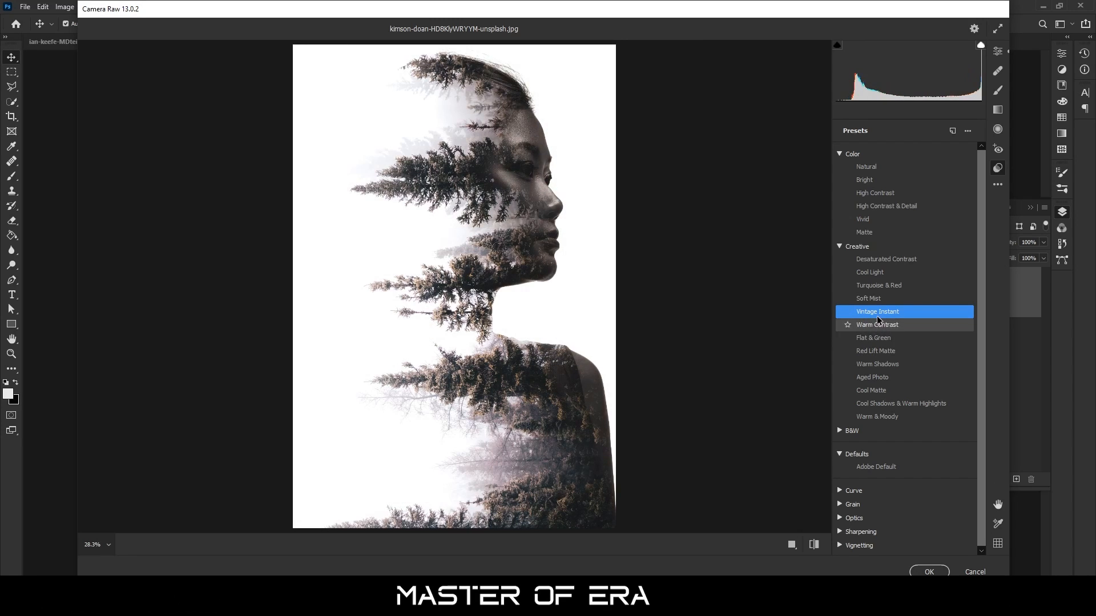
Set the Temperature to +13, shift Tint slightly toward green, lower Vibrance and Saturation slightly, and apply the Camera Raw filter
click(998, 51)
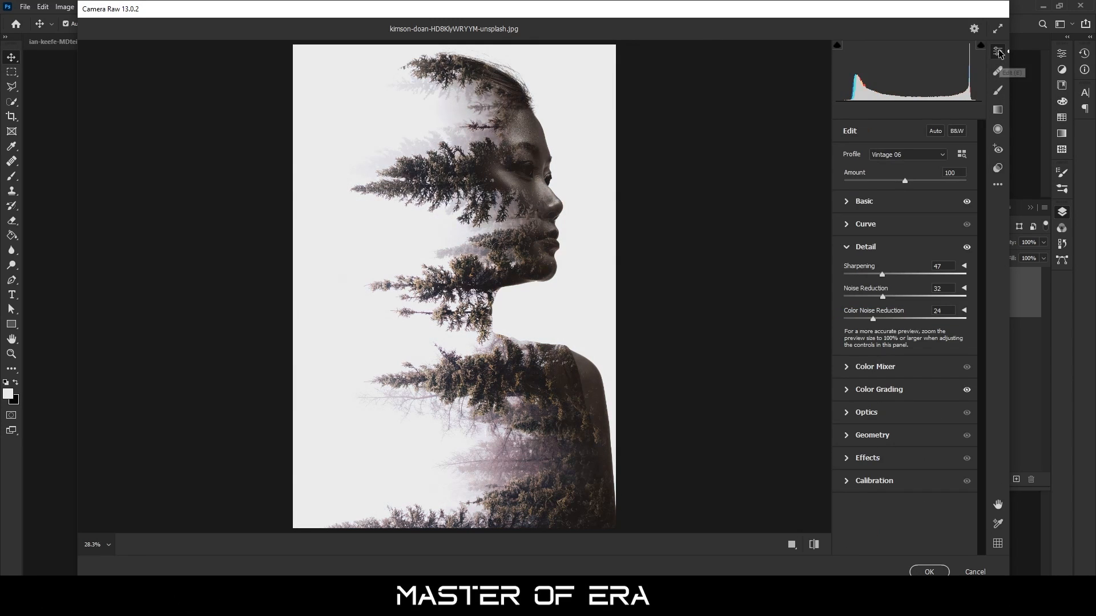
click(877, 202)
drag(906, 249, 910, 250)
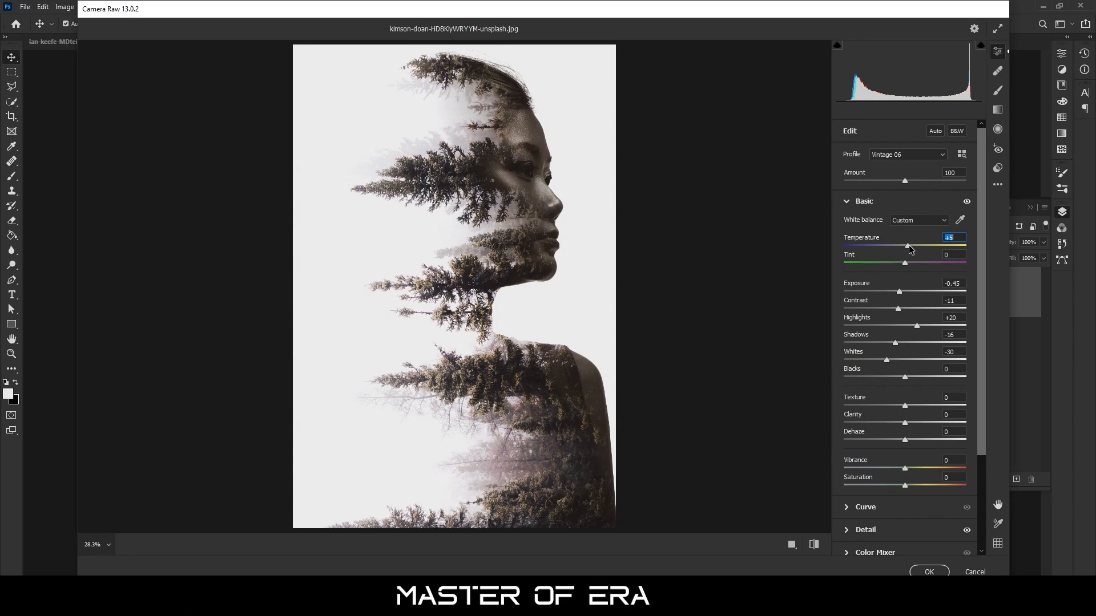
click(906, 262)
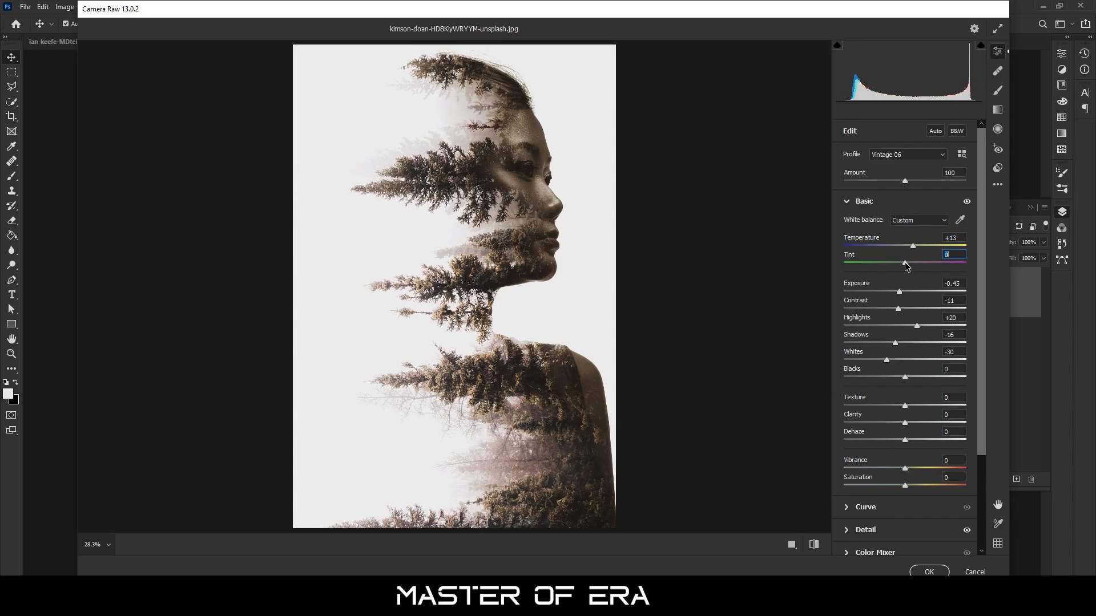
drag(903, 263, 901, 263)
mouse_move(906, 469)
mouse_down()
mouse_move(916, 471)
mouse_move(899, 486)
mouse_up()
key(Return)
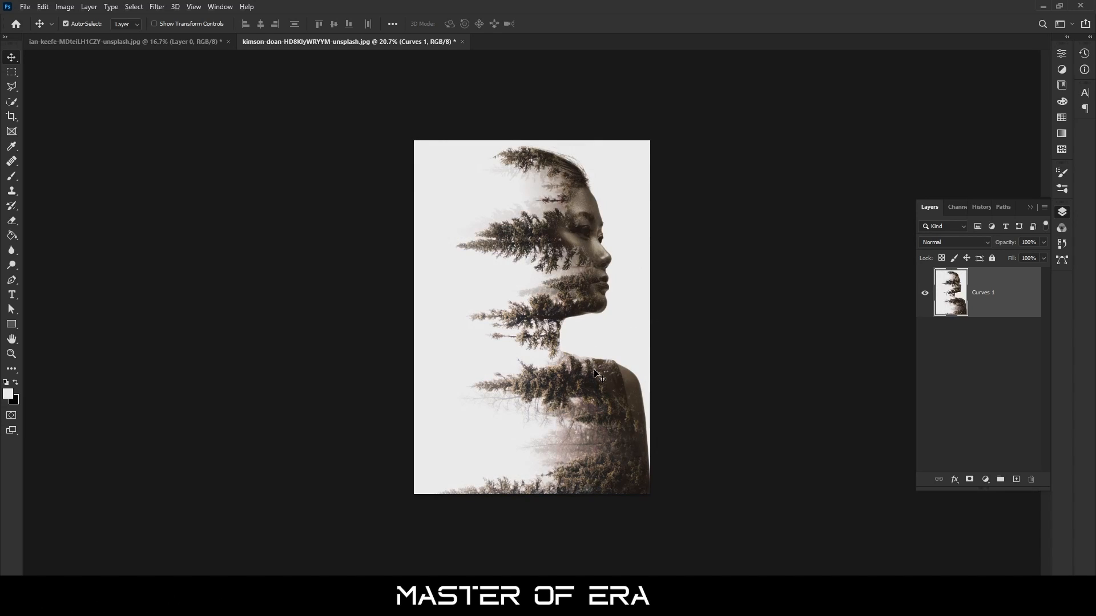
scroll(594, 370, up, 4)
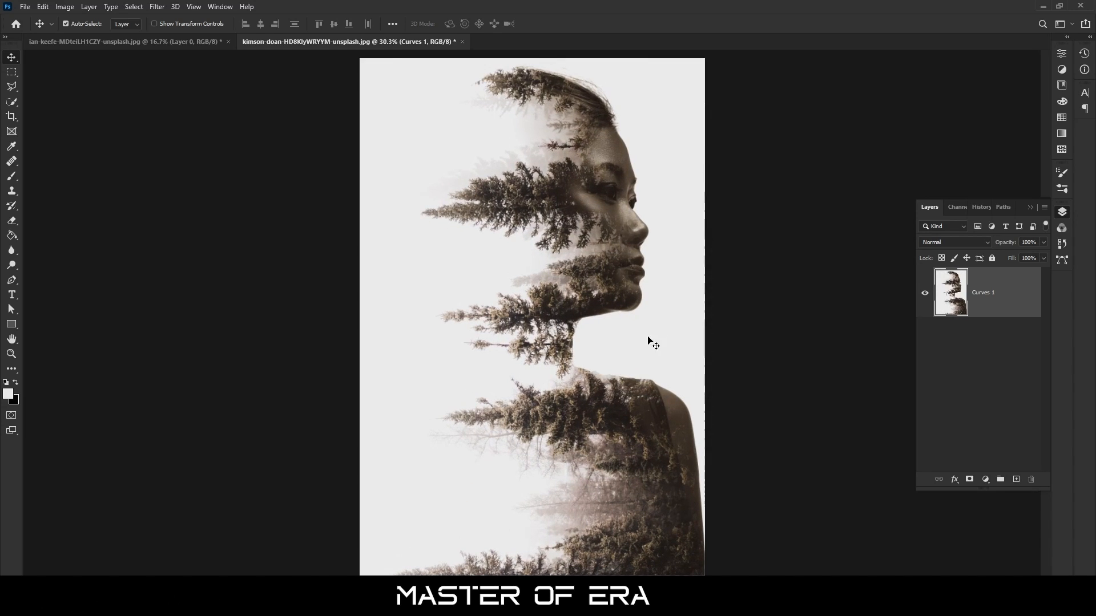